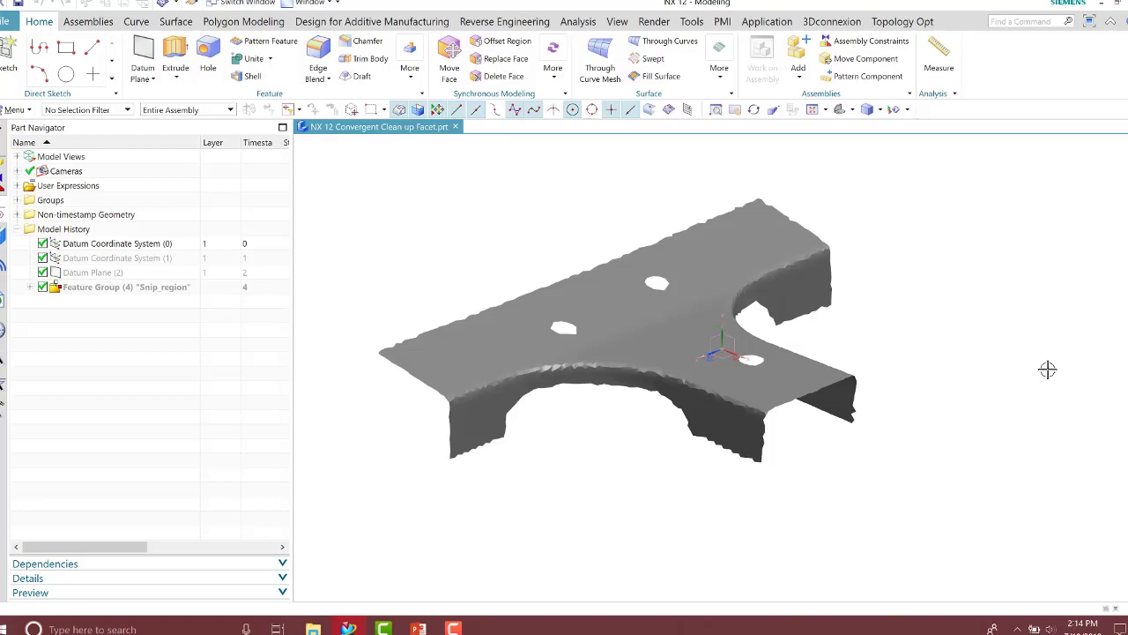
Convert the bracket's facet body into a convergent body with Convert Facet Body
left_click(260, 24)
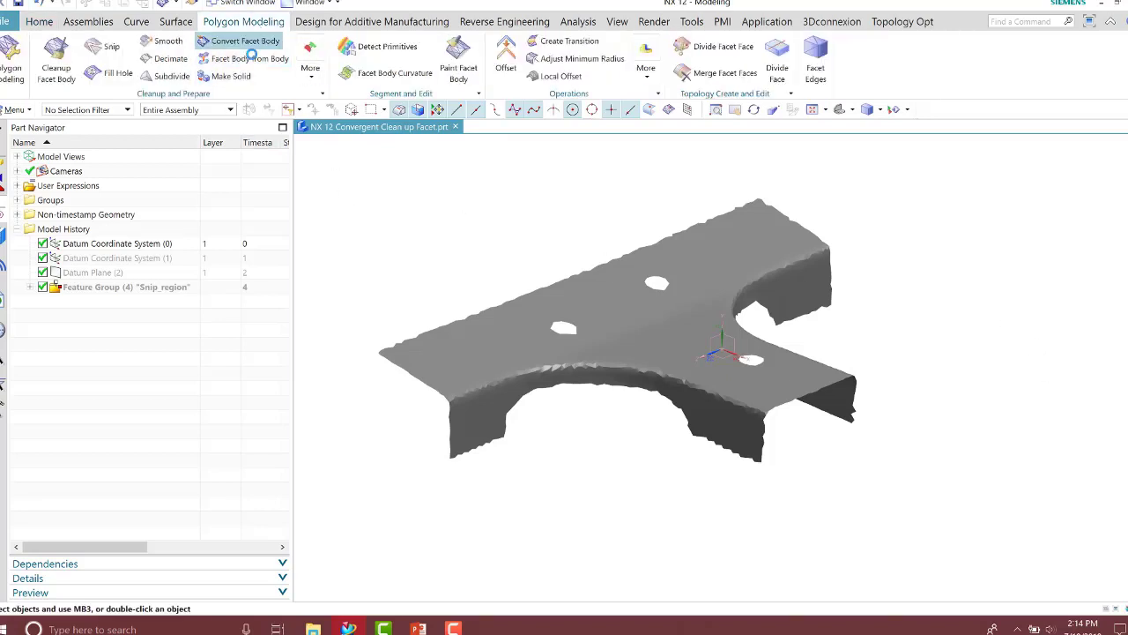
left_click(239, 41)
left_click(605, 303)
left_click(288, 260)
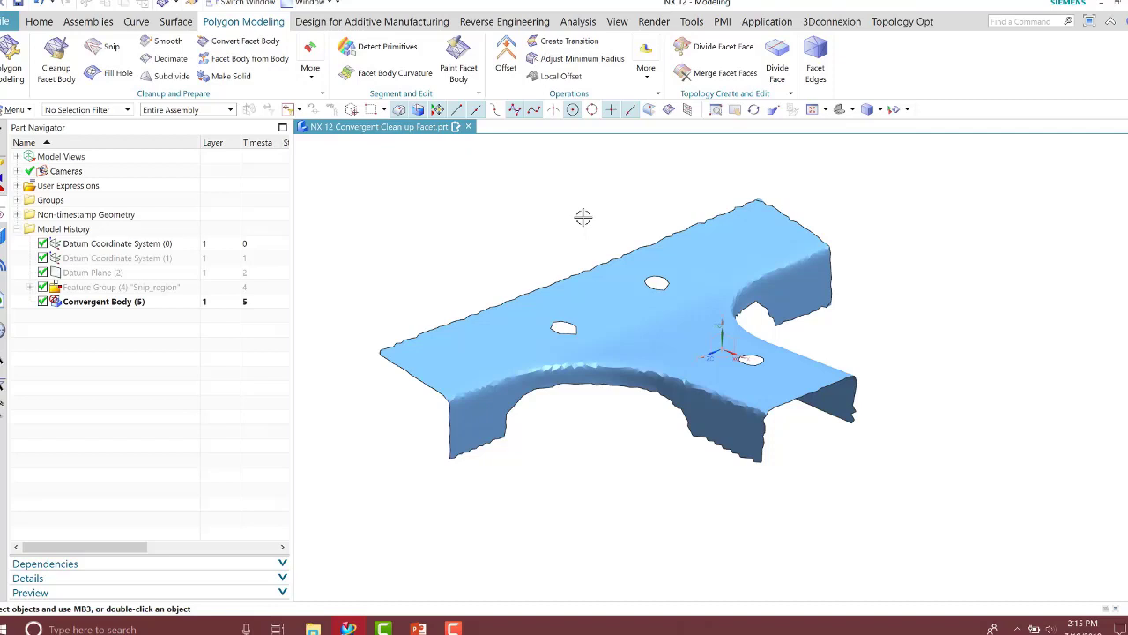
Try to offset the convergent body's surface by 3 mm
left_click(176, 21)
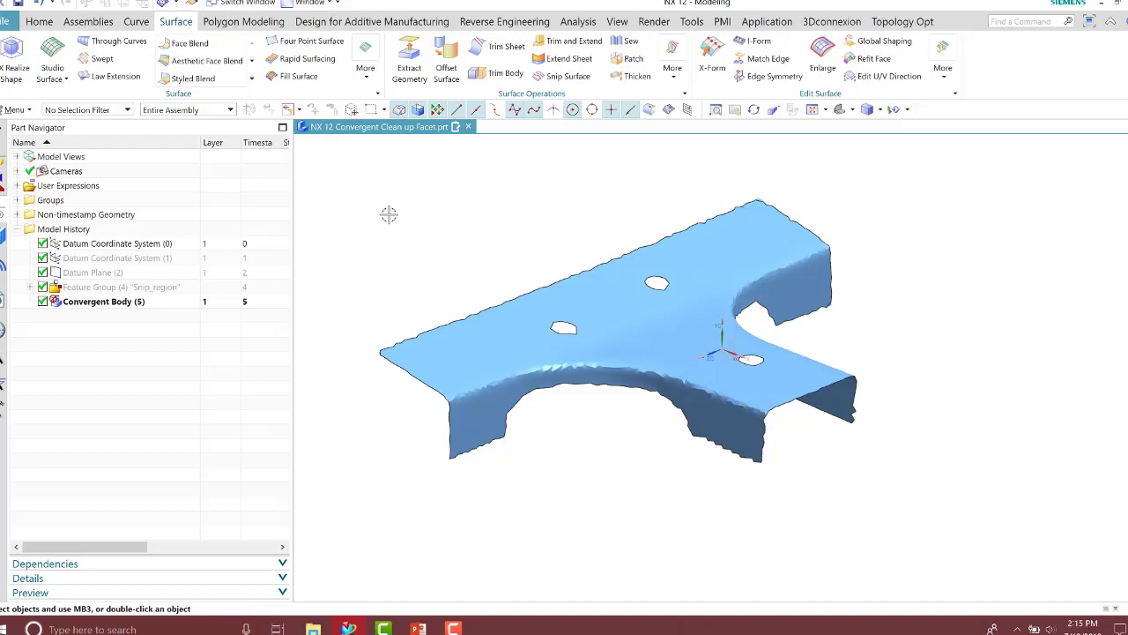
left_click(447, 69)
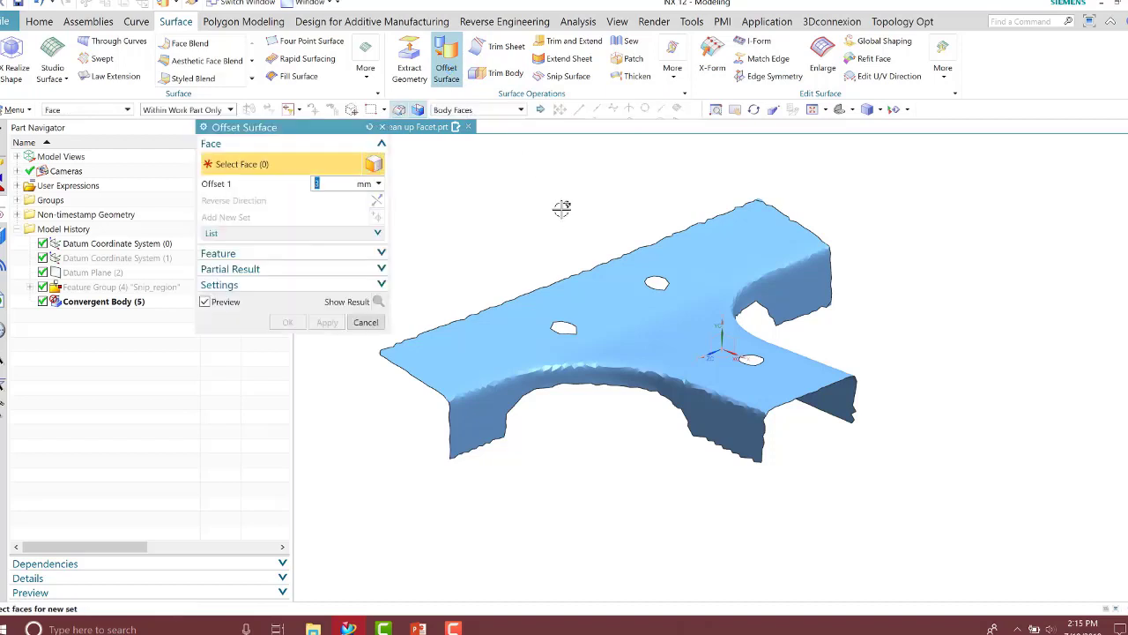
left_click(621, 304)
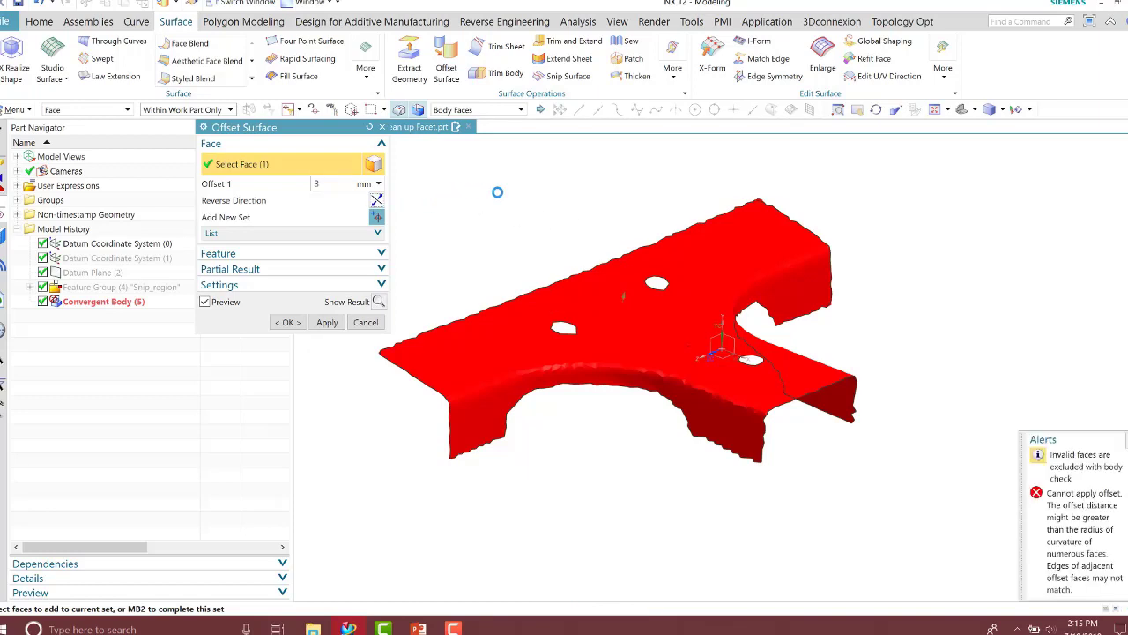
left_click(366, 322)
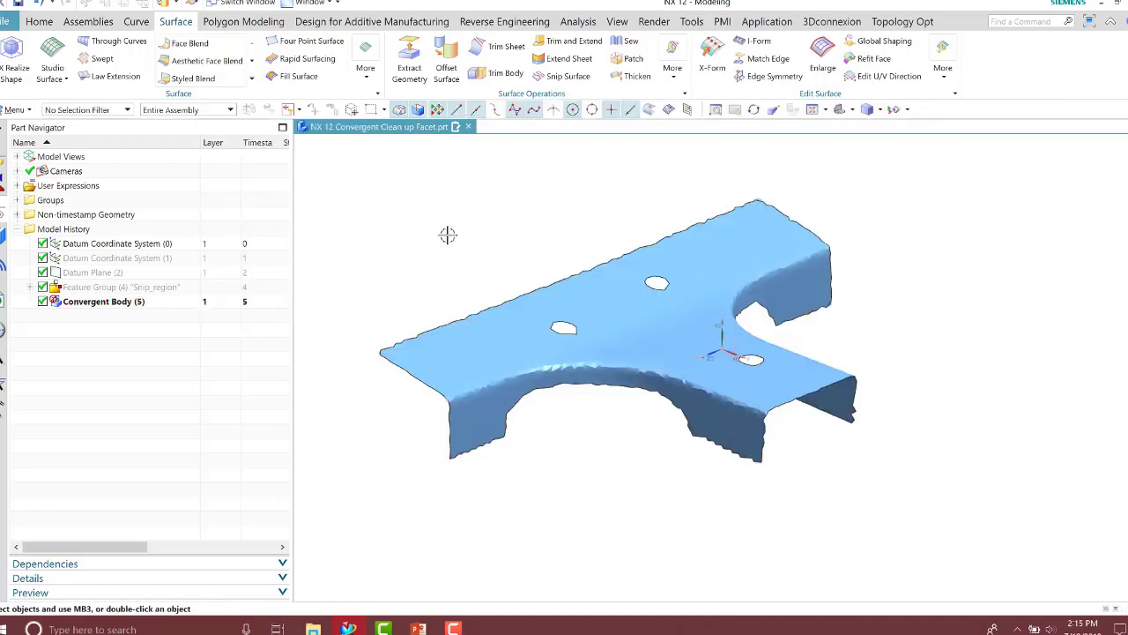
Run Cleanup Facet Body on the convergent body with all checks set to Analyze, and examine the flagged facets along its edges
left_click(246, 23)
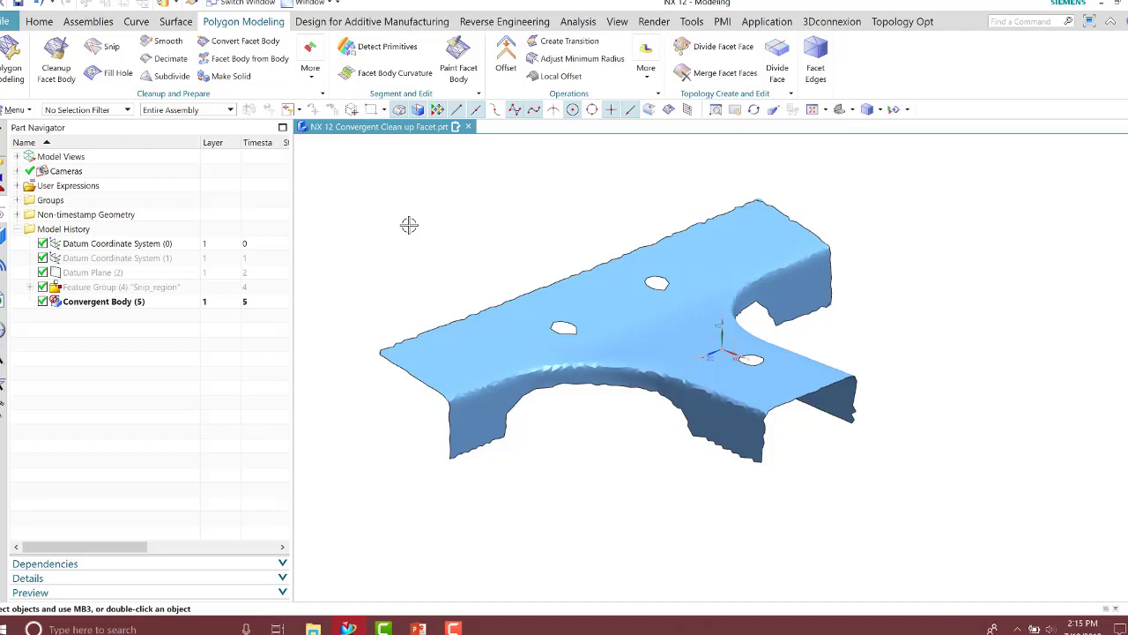
left_click(51, 55)
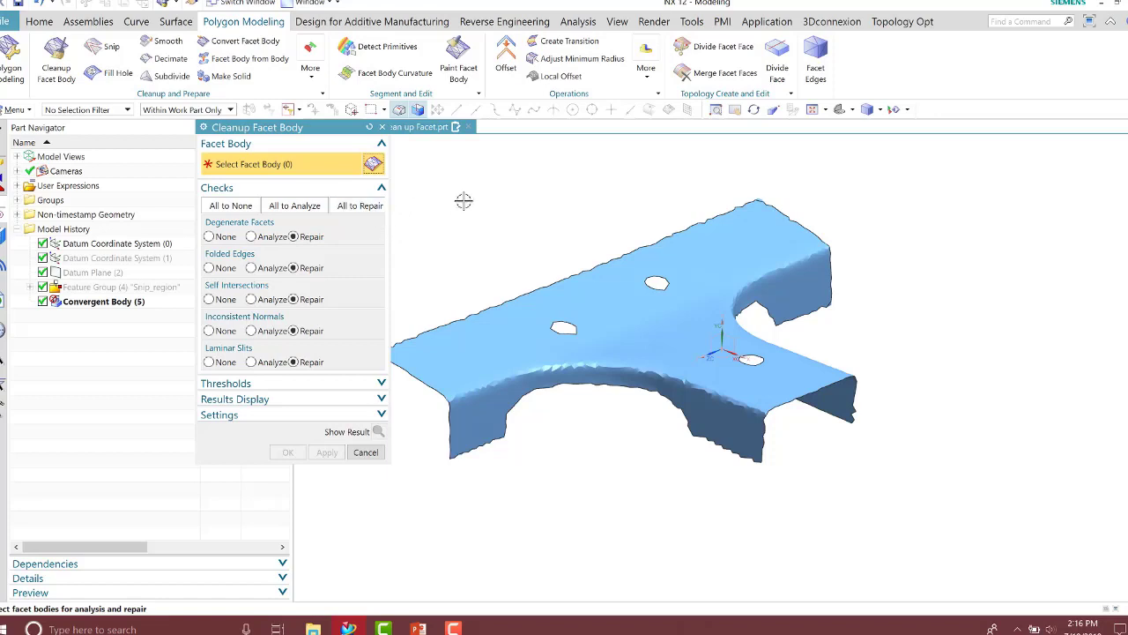
left_click(294, 205)
left_click(701, 409)
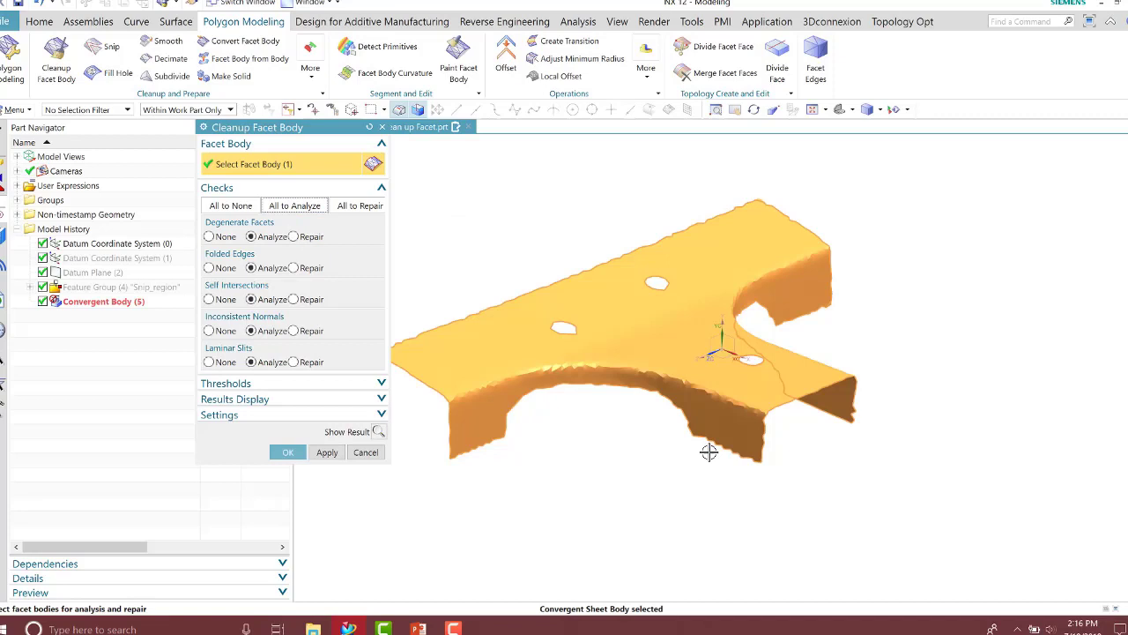
left_click(379, 431)
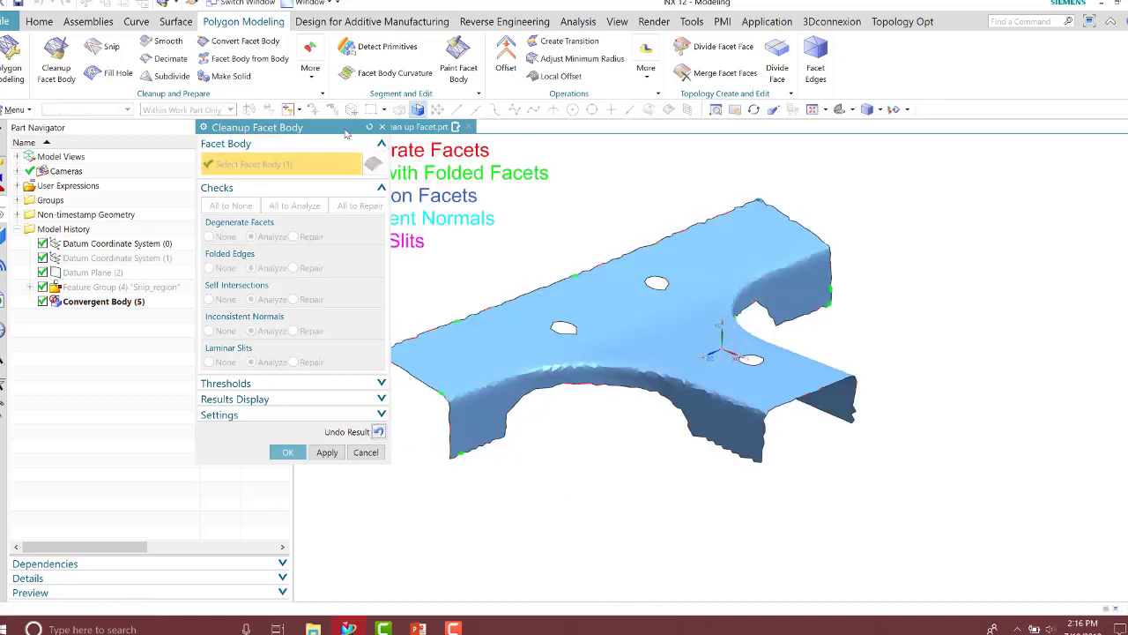
left_click_drag(341, 138, 172, 144)
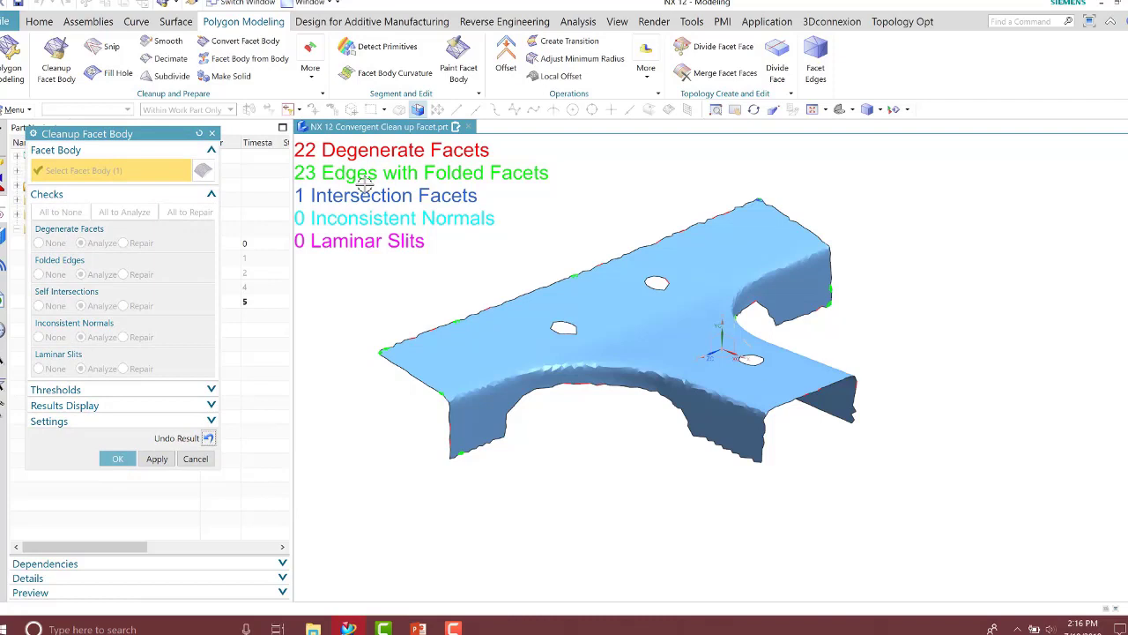
scroll(821, 179, "down", 3)
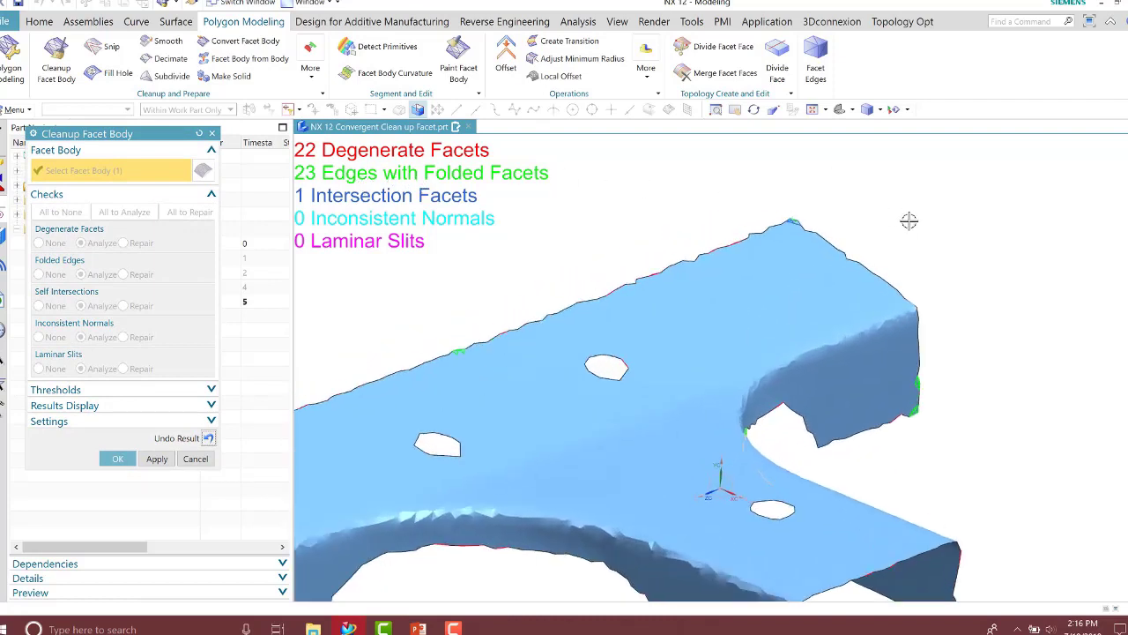
scroll(909, 220, "down", 3)
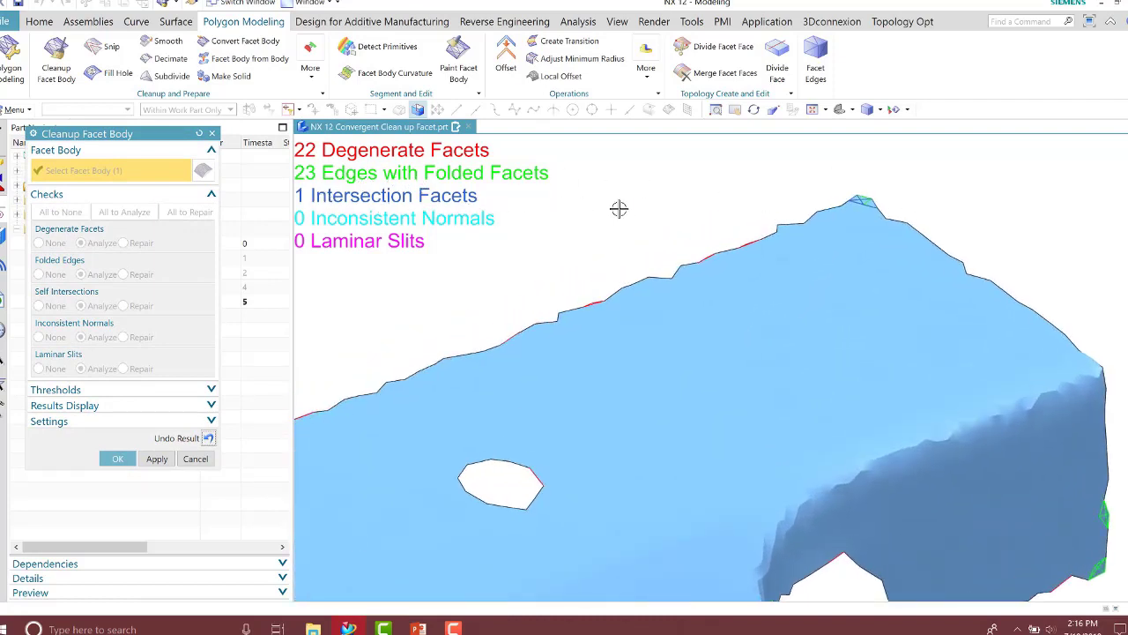
key("F8")
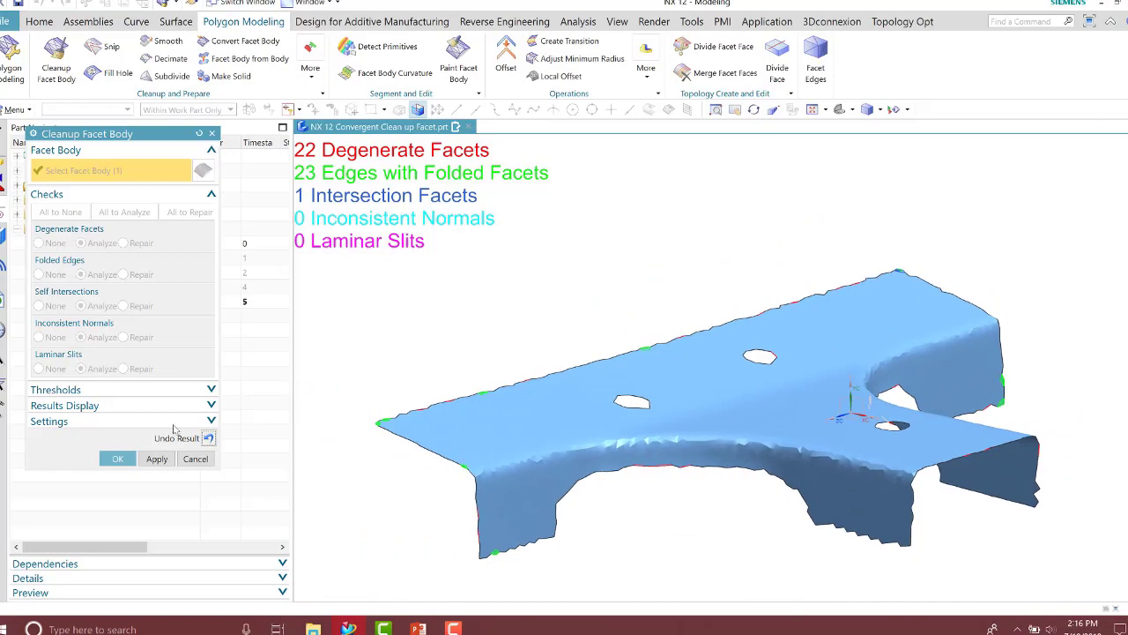
left_click(117, 459)
Display the facet edges on the convergent body
left_click(811, 70)
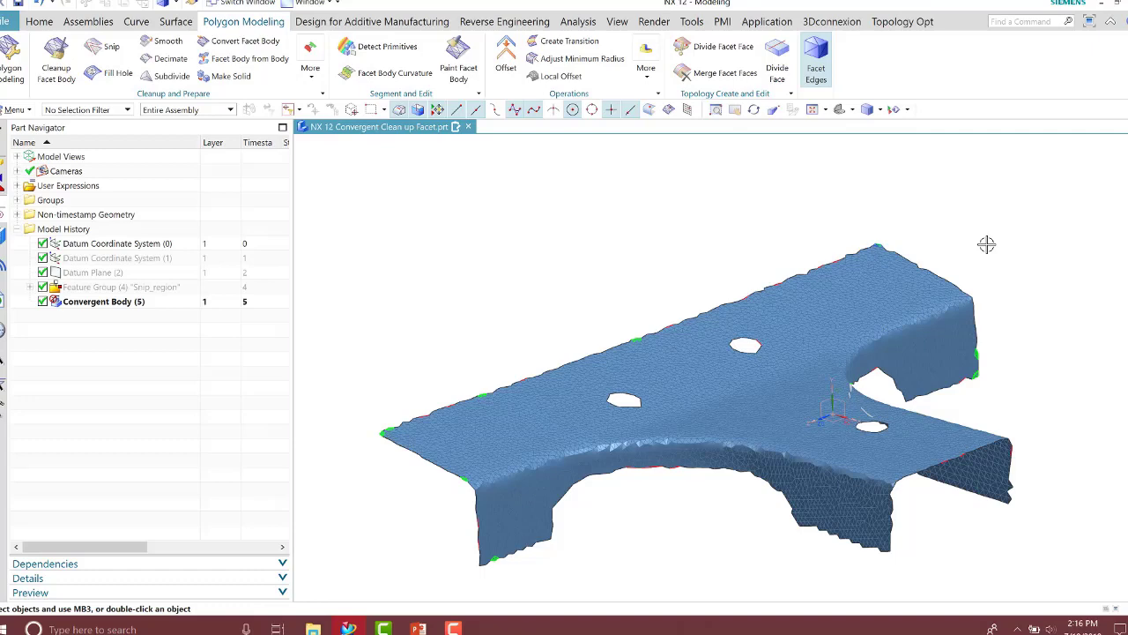
scroll(950, 284, "up", 8)
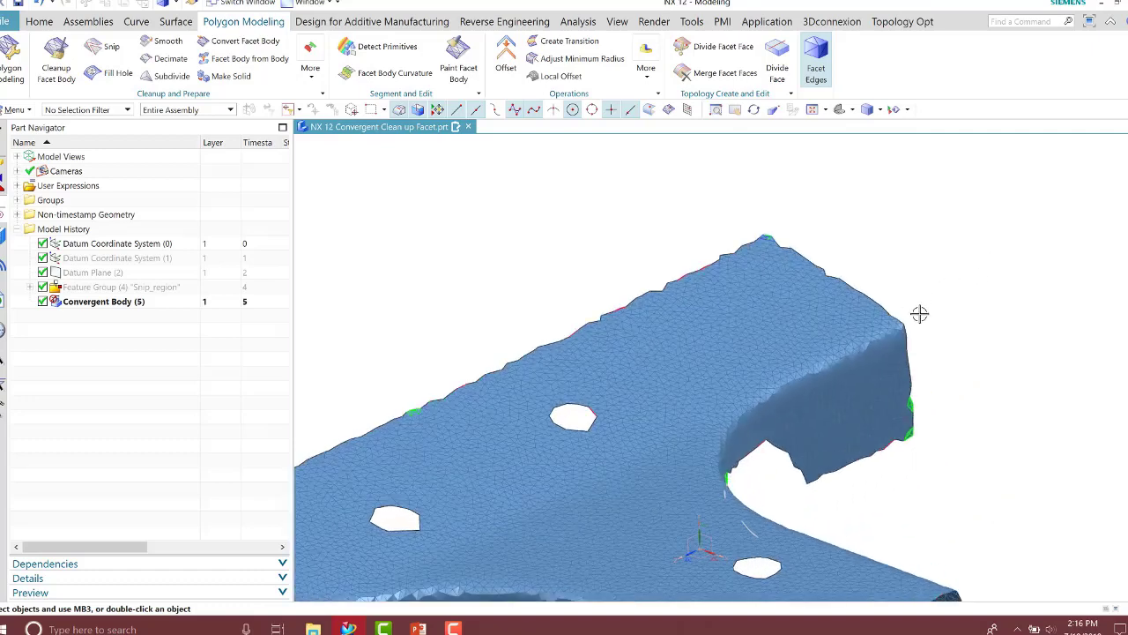
Try to remove a single flagged facet at the body's far upper corner with Snip by Region
left_click(109, 45)
scroll(398, 231, "up", 2)
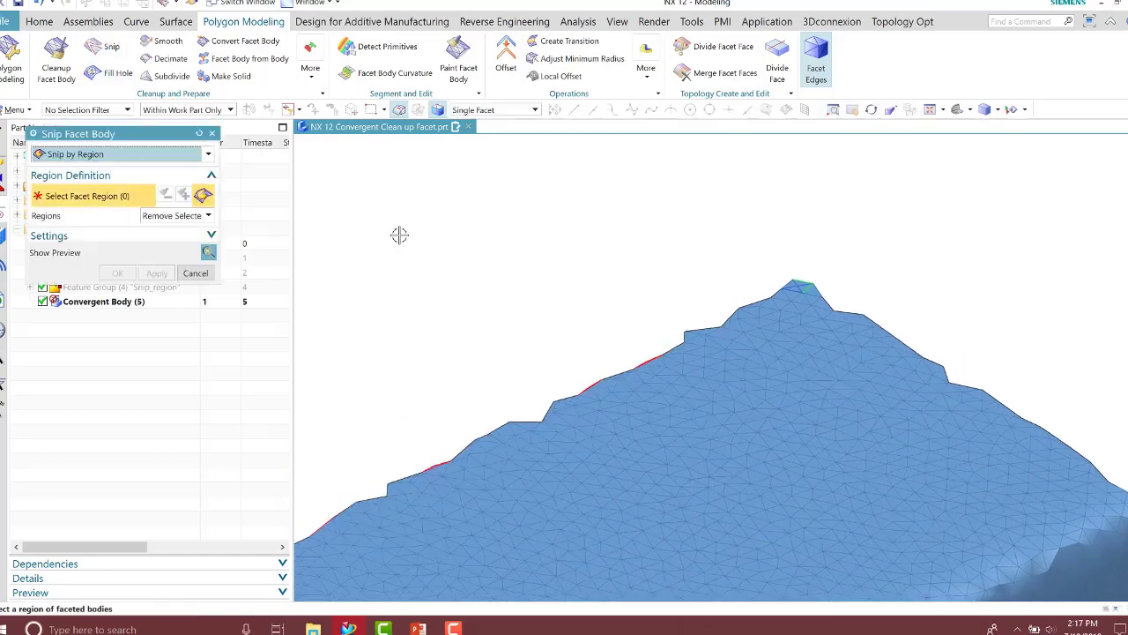
scroll(564, 265, "up", 3)
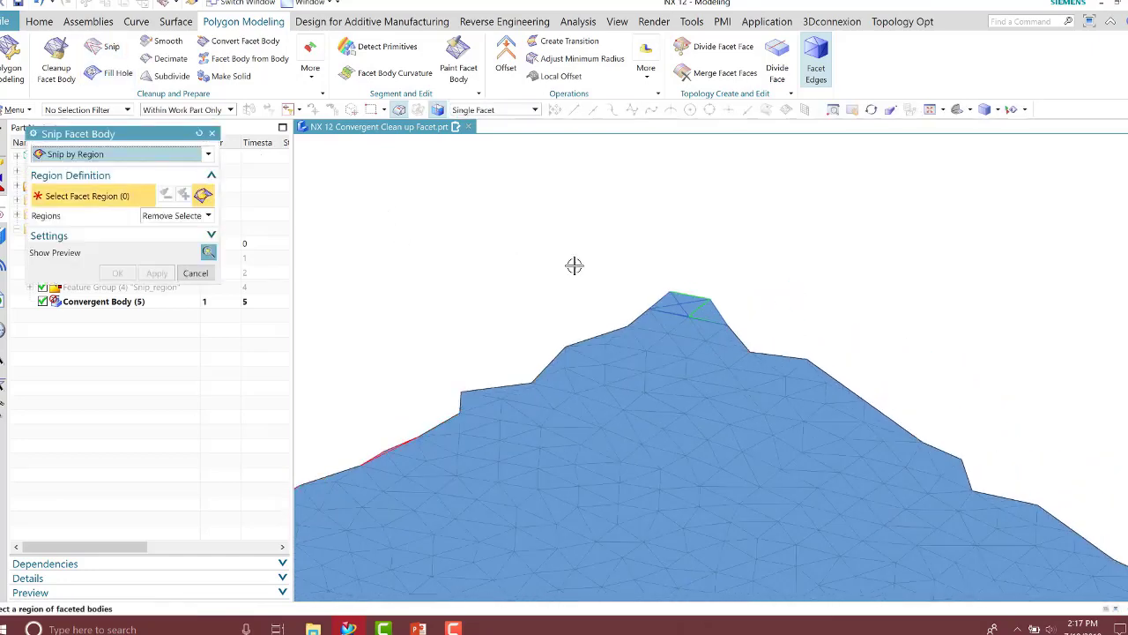
left_click(676, 326)
scroll(657, 255, "down", 3)
middle_click(593, 243)
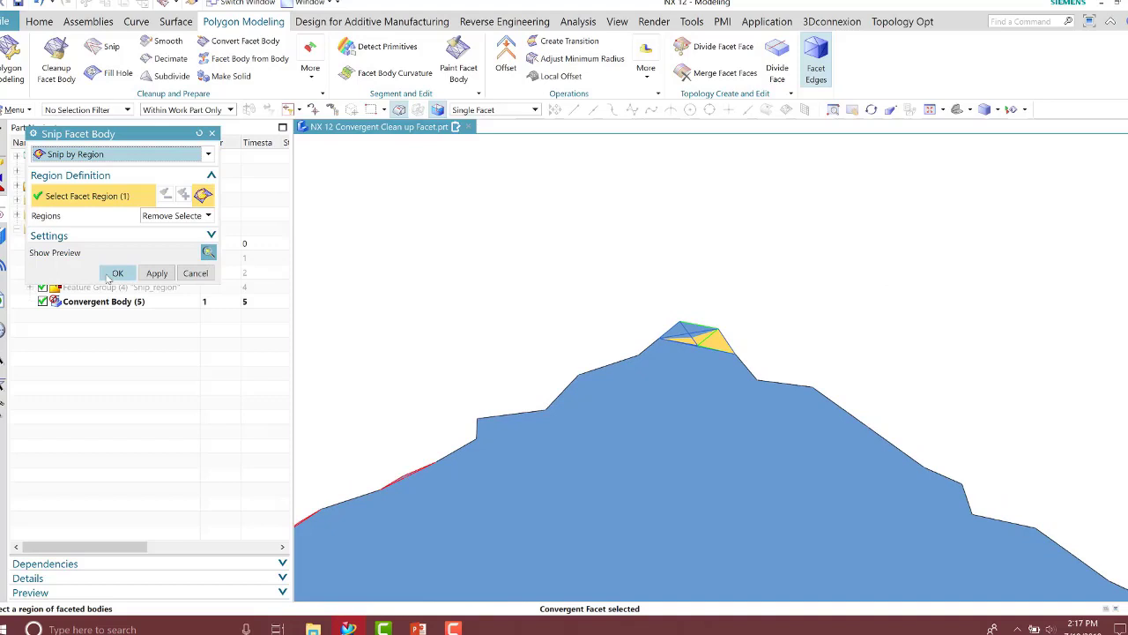
Smooth the intersecting and surrounding facets at the far upper corner, picking single facets, with smoothing factor 5 and 1 iteration
scroll(764, 272, "up", 2)
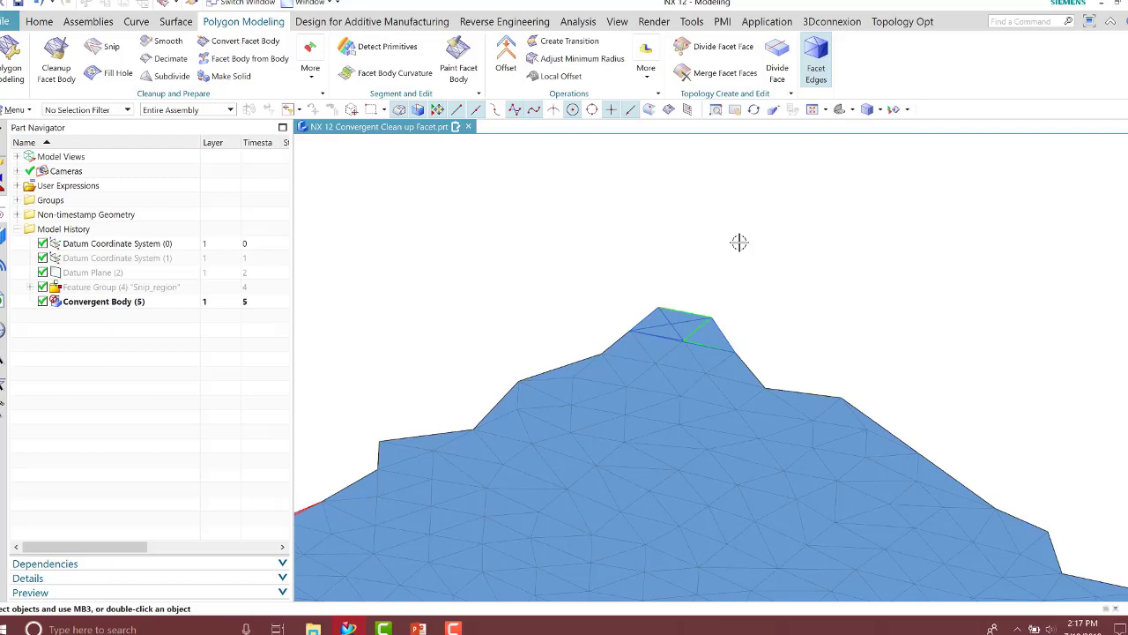
left_click(161, 41)
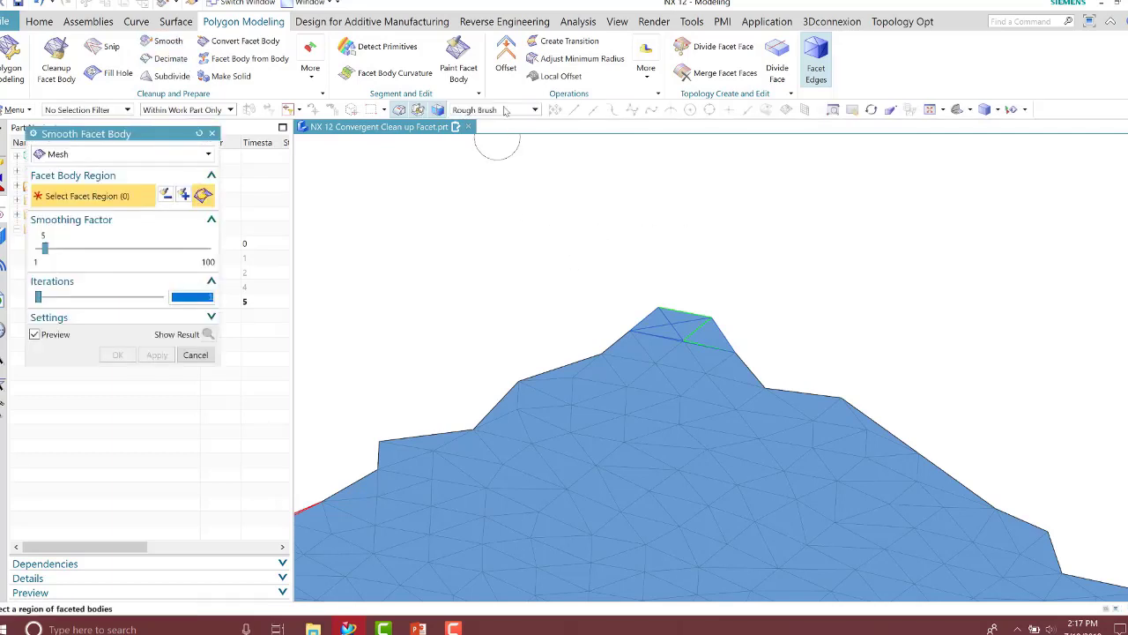
left_click(507, 110)
left_click(507, 125)
left_click(692, 328)
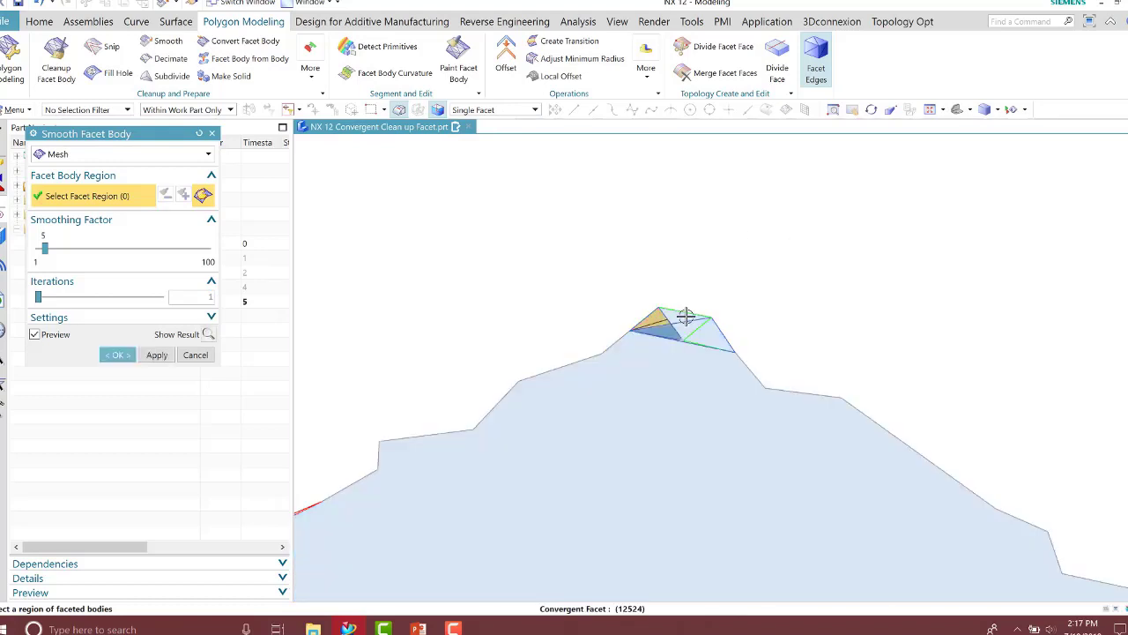
left_click(710, 339)
left_click(736, 370)
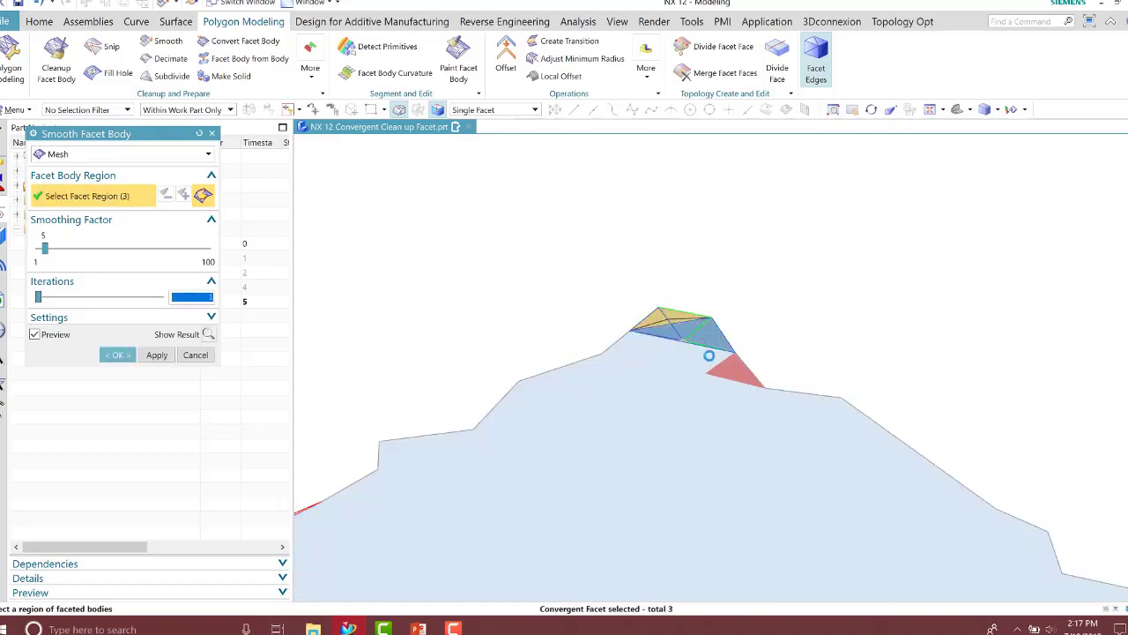
left_click(697, 354)
left_click(678, 357)
left_click(657, 348)
left_click(627, 348)
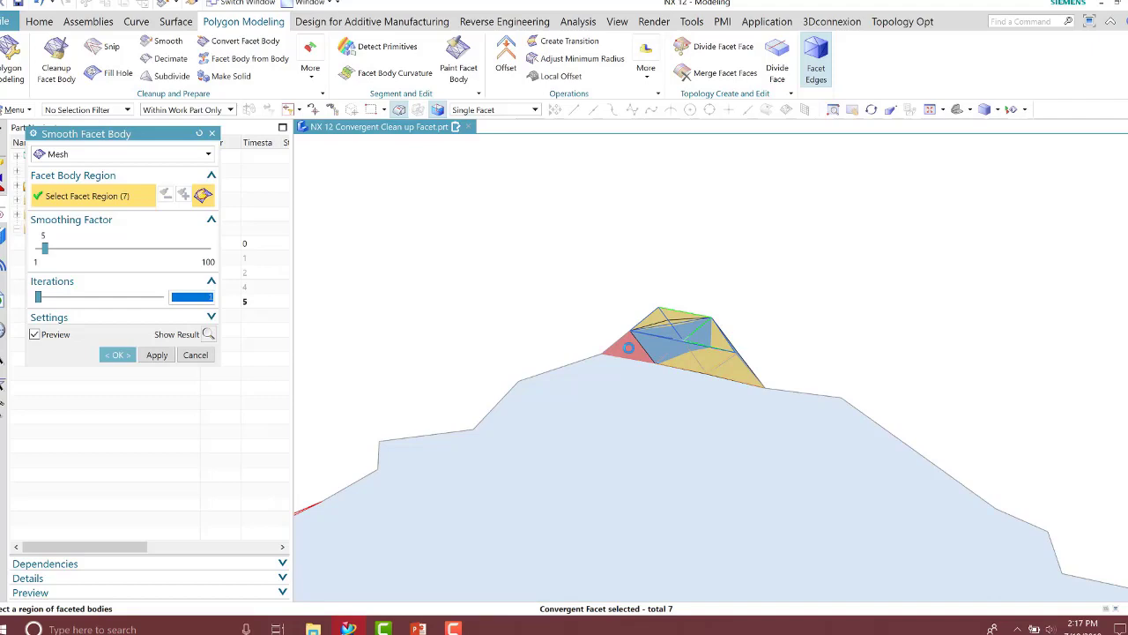
left_click(640, 361)
left_click(119, 353)
Rerun the Cleanup Facet Body analysis on the whole convergent body and examine the smoothed far corner for remaining flagged facets
key("Home")
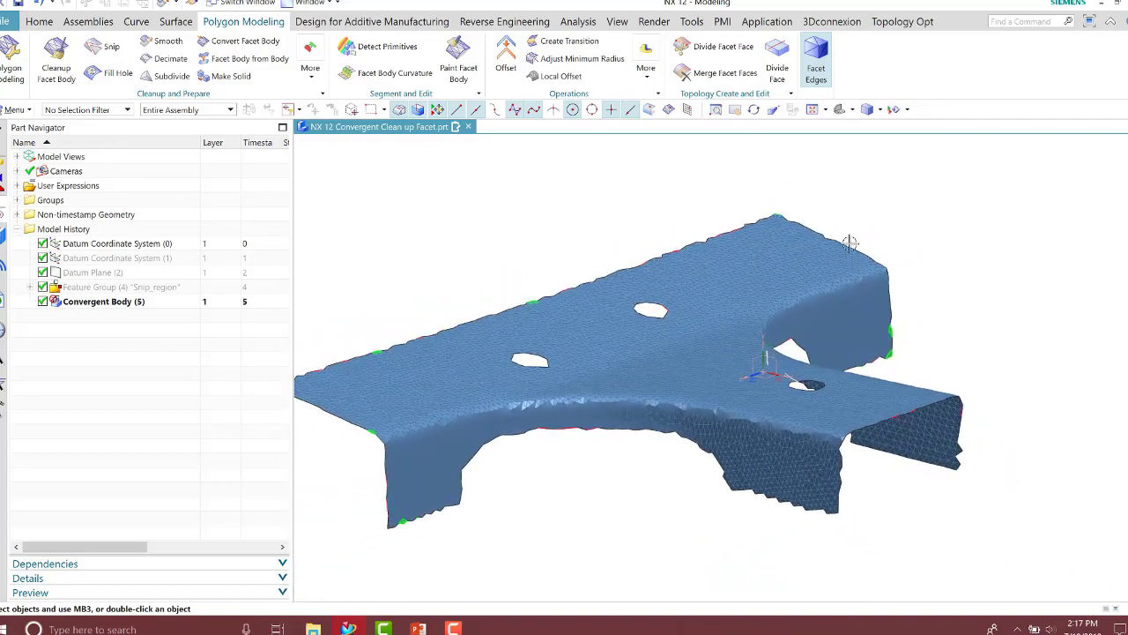
scroll(877, 227, "up", 3)
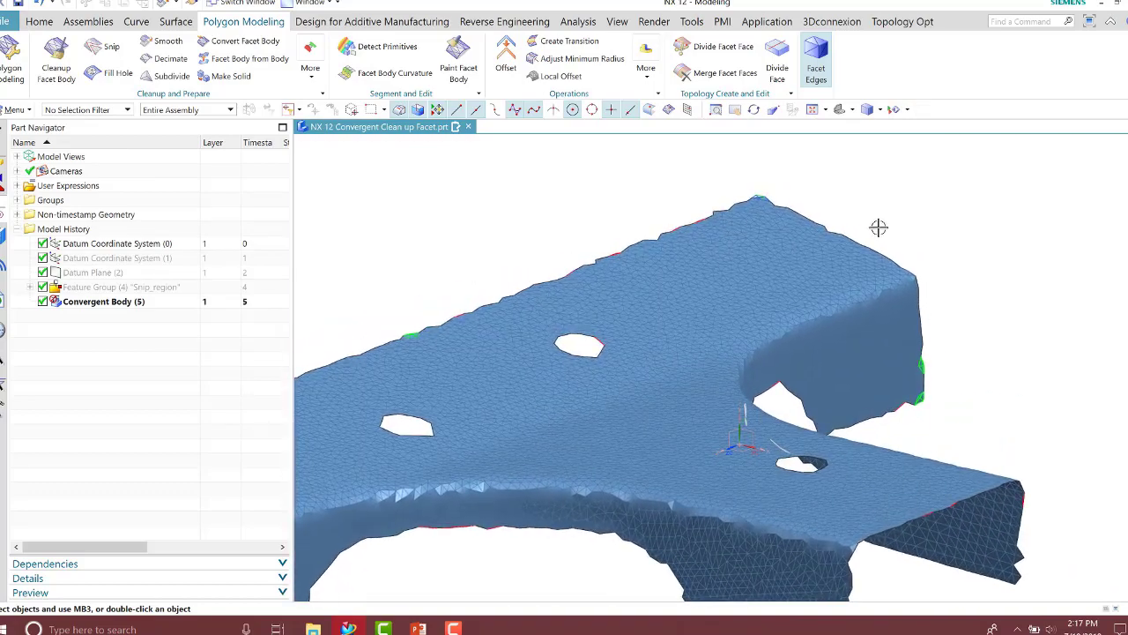
scroll(879, 227, "down", 3)
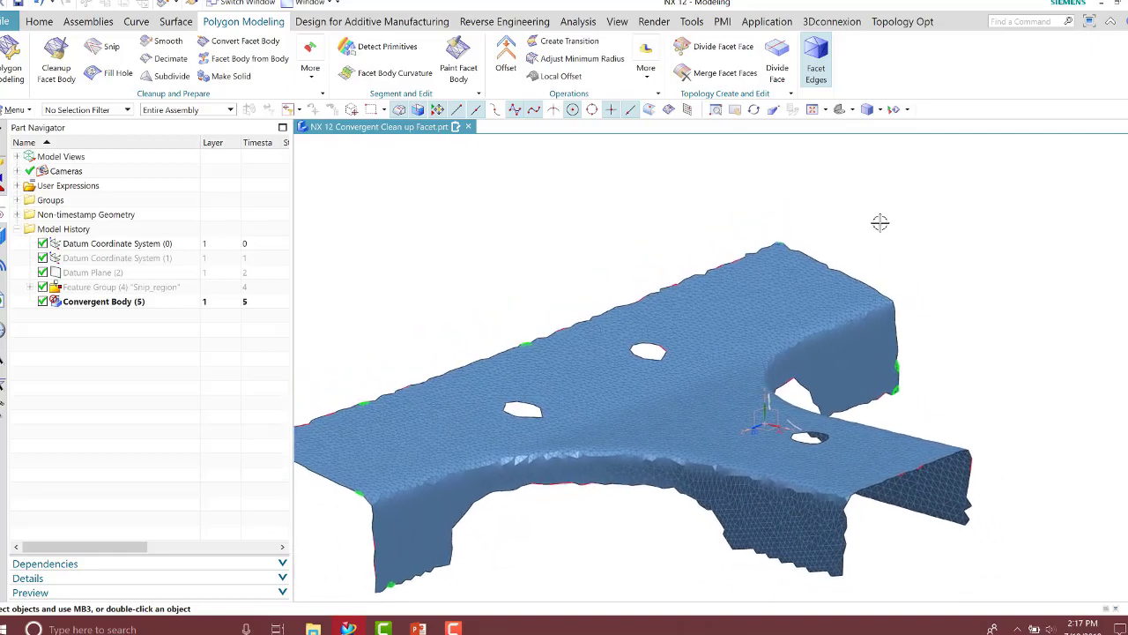
scroll(879, 222, "down", 2)
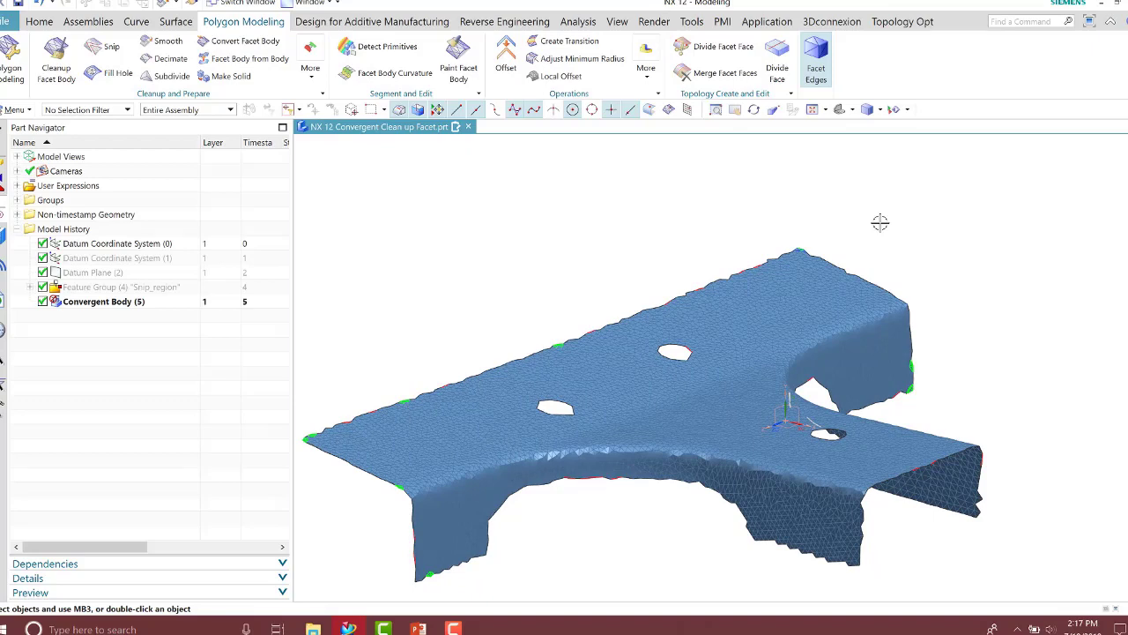
left_click(55, 55)
left_click(622, 377)
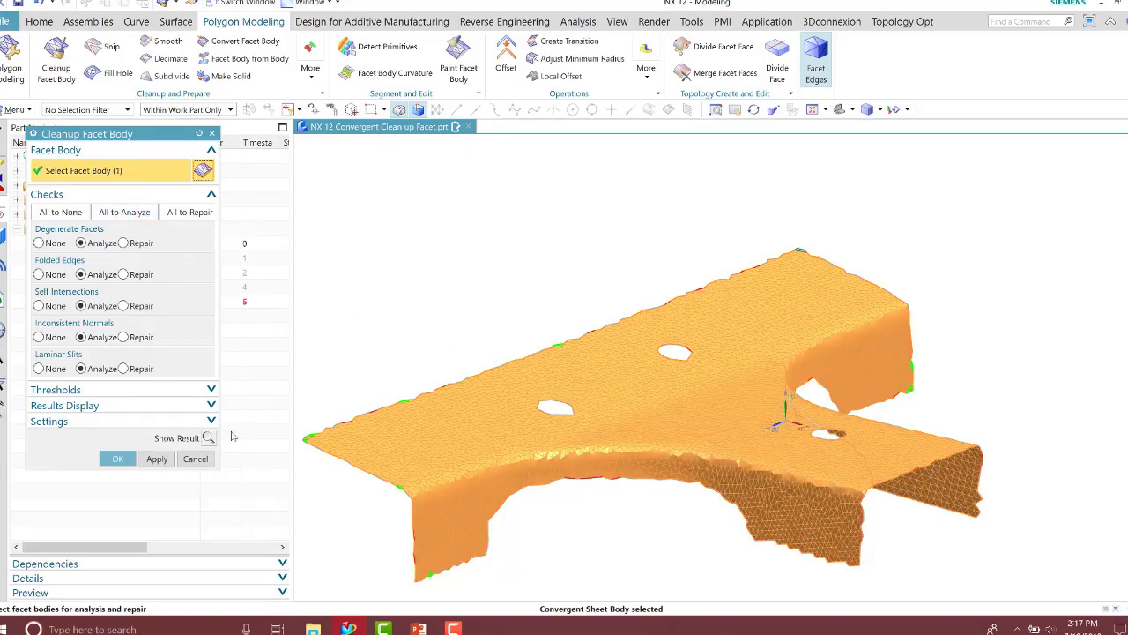
left_click(210, 437)
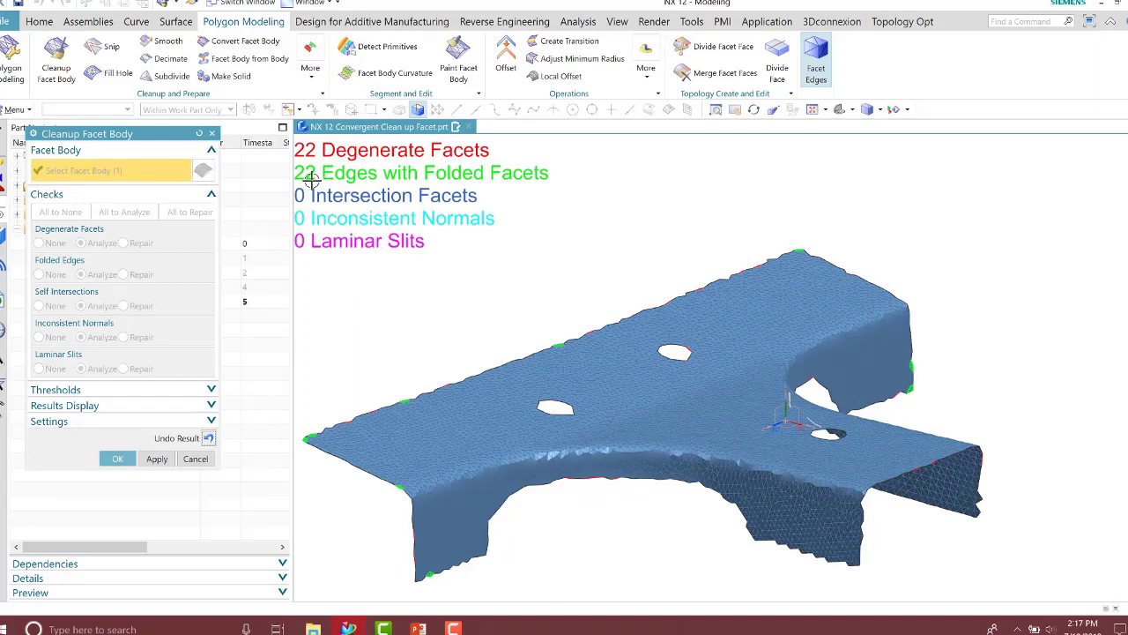
scroll(894, 244, "up", 5)
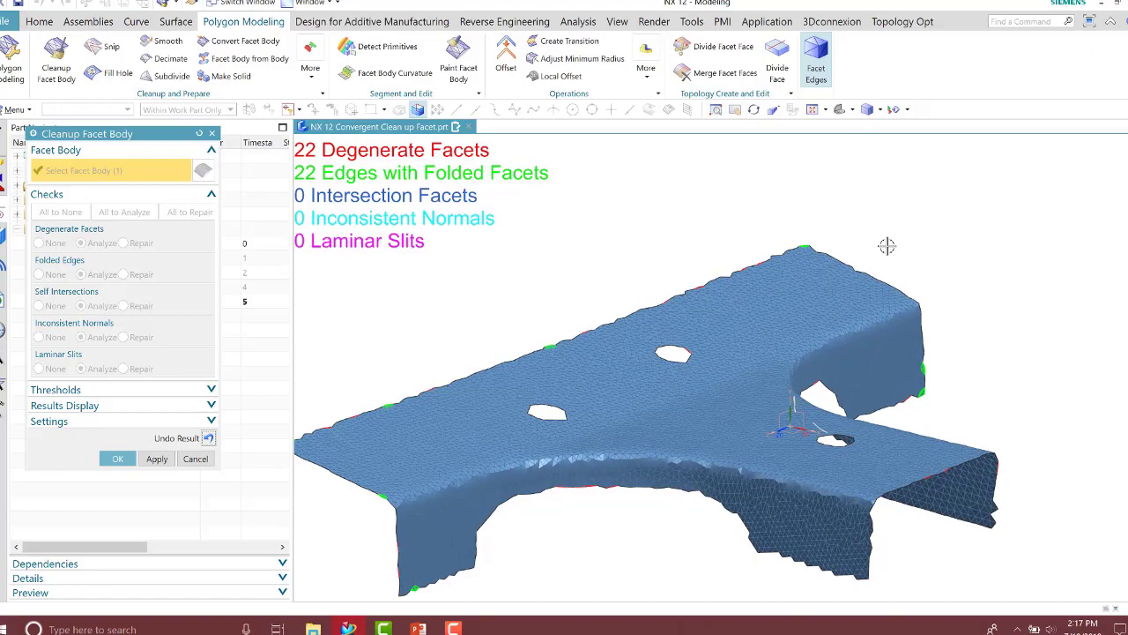
scroll(894, 271, "up", 4)
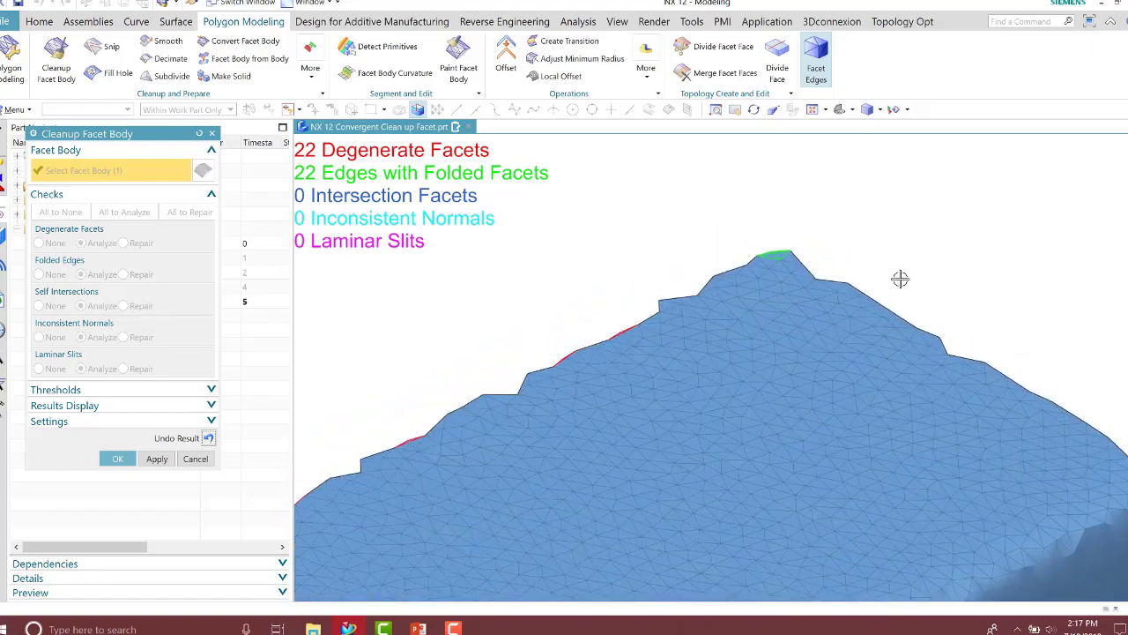
scroll(850, 228, "down", 5)
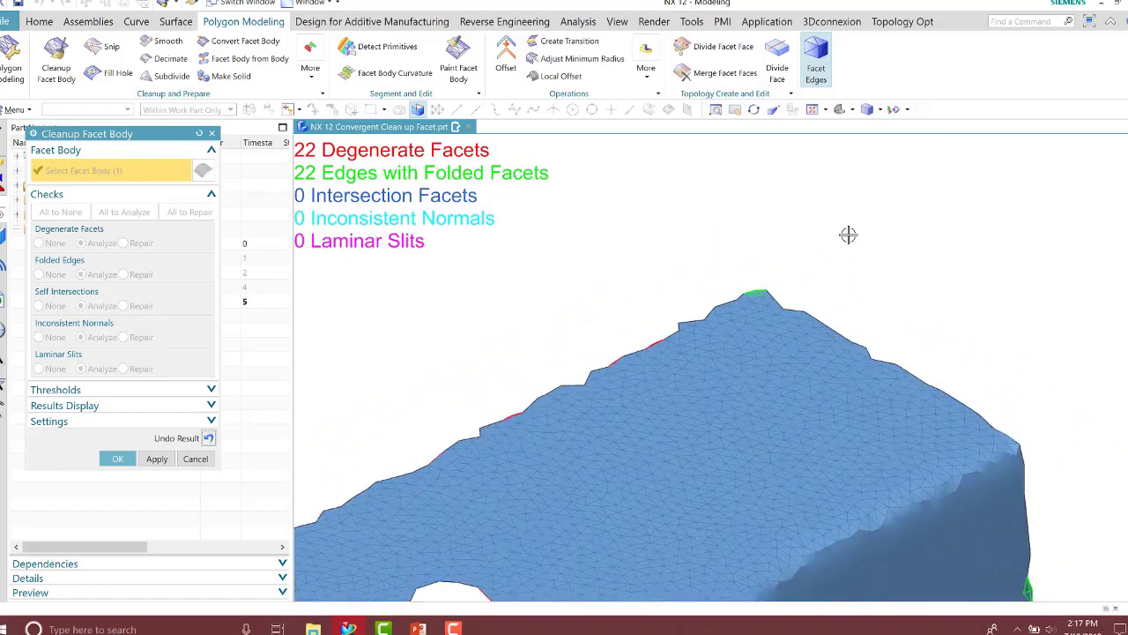
scroll(848, 234, "down", 4)
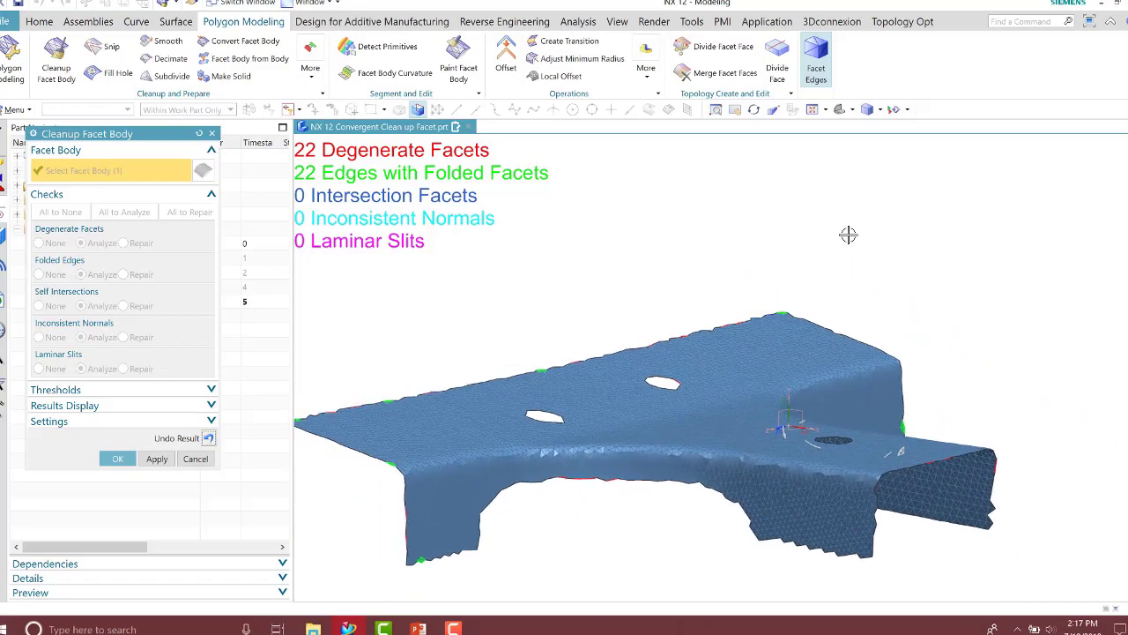
middle_click_drag(848, 234, 832, 261)
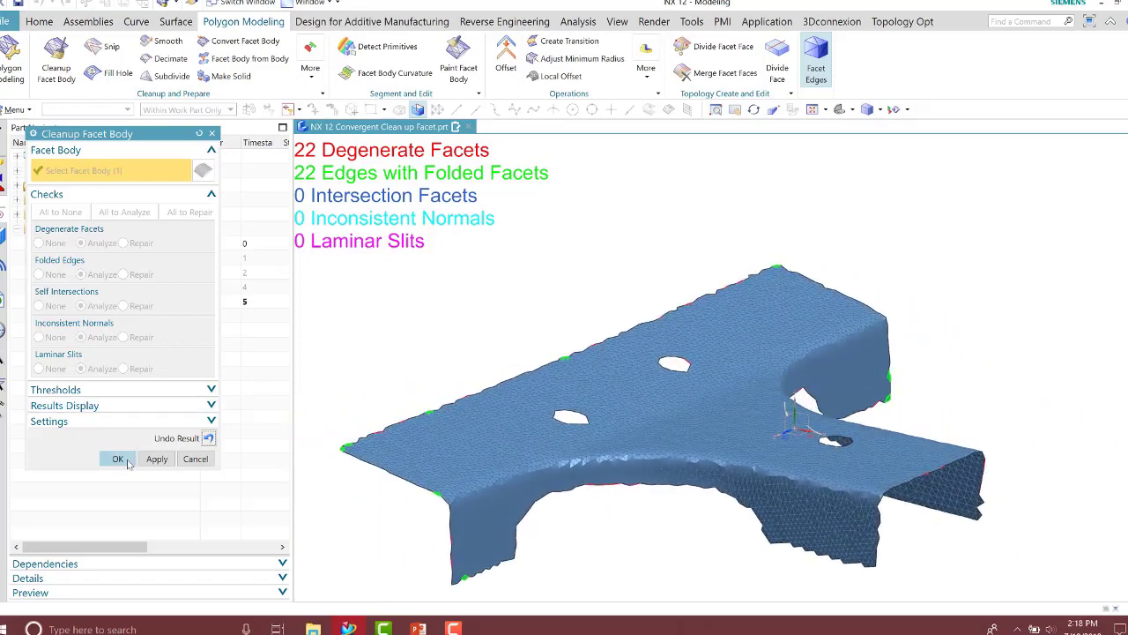
Smooth the flagged and surrounding single facets at the far upper corner again, with smoothing factor 35 and 1 iteration
left_click(117, 459)
scroll(841, 249, "up", 3)
scroll(841, 249, "up", 3)
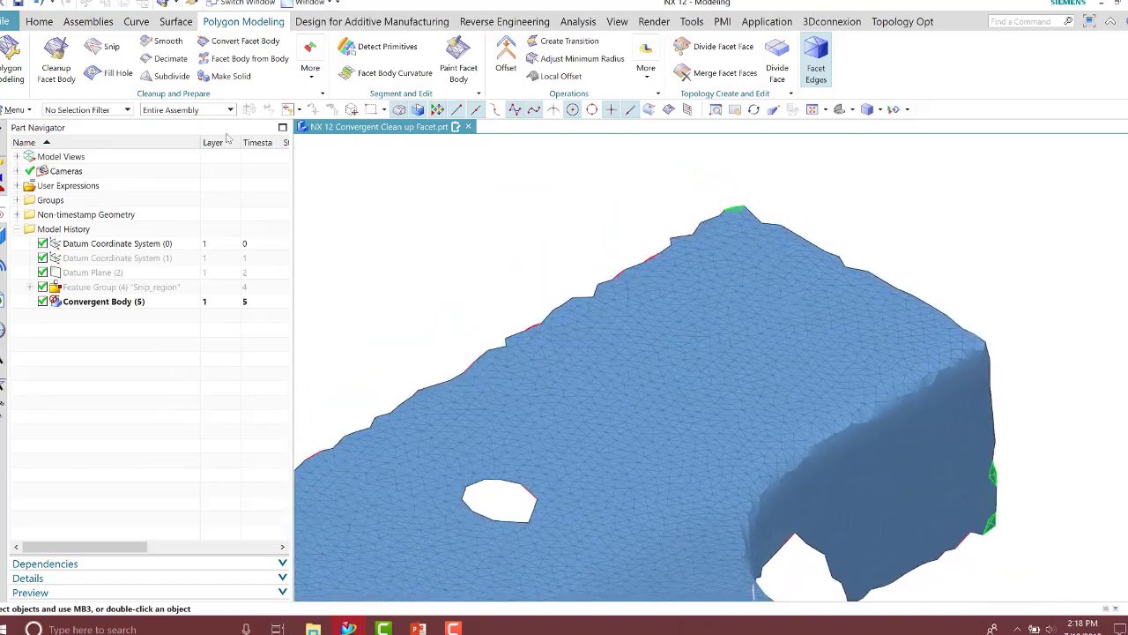
left_click(166, 41)
scroll(643, 208, "up", 2)
scroll(644, 208, "up", 1)
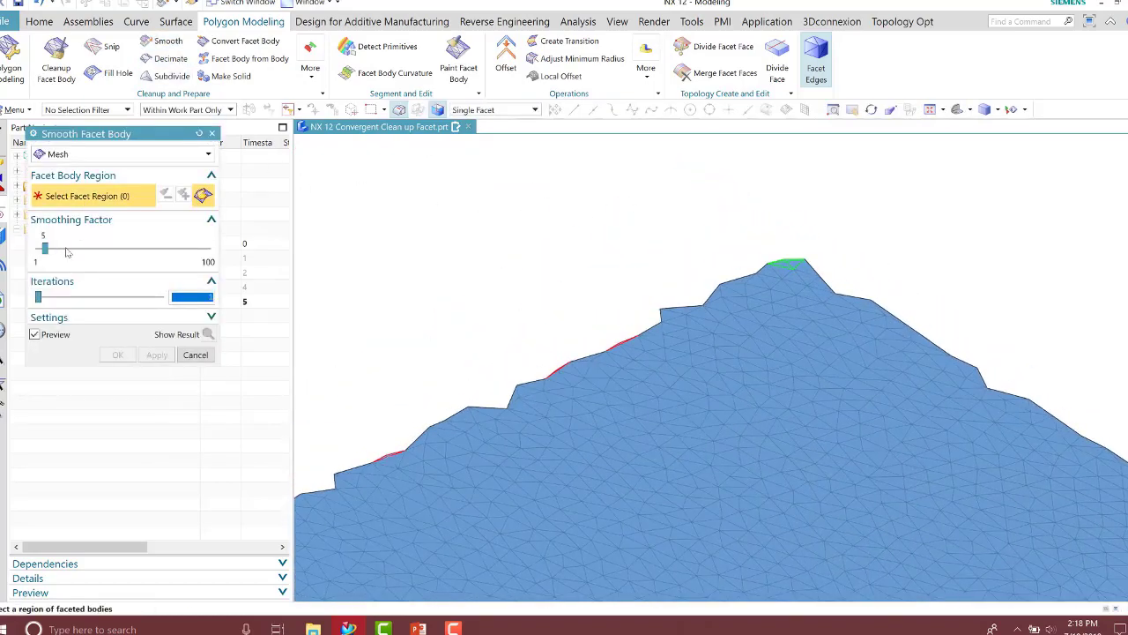
left_click_drag(67, 252, 113, 253)
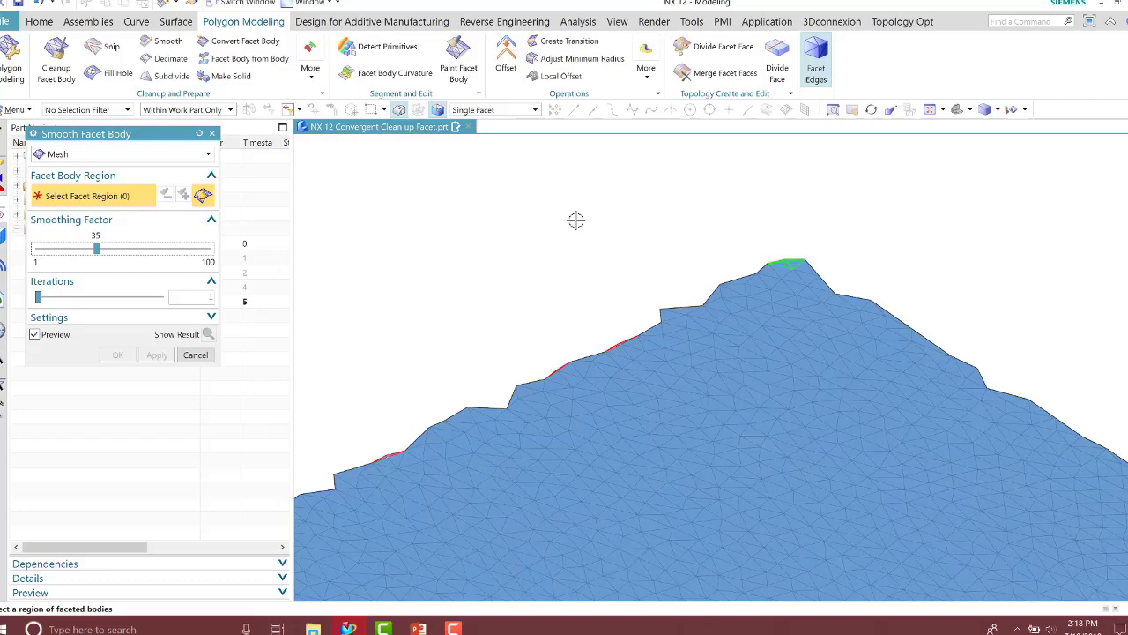
scroll(891, 290, "up", 3)
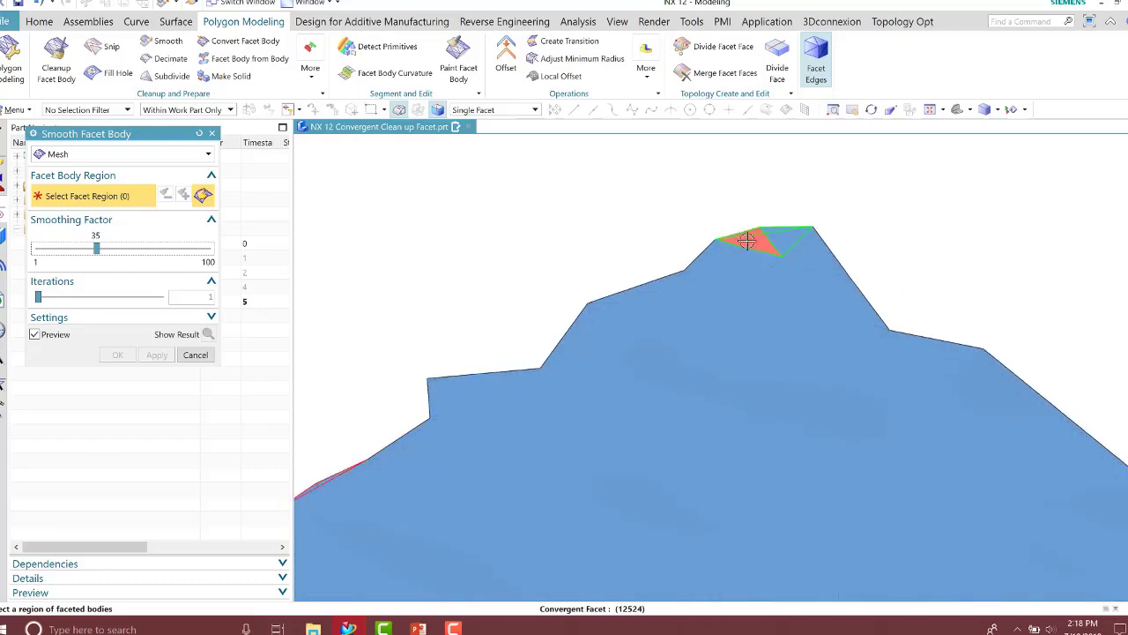
left_click(747, 240)
left_click(780, 237)
left_click(806, 242)
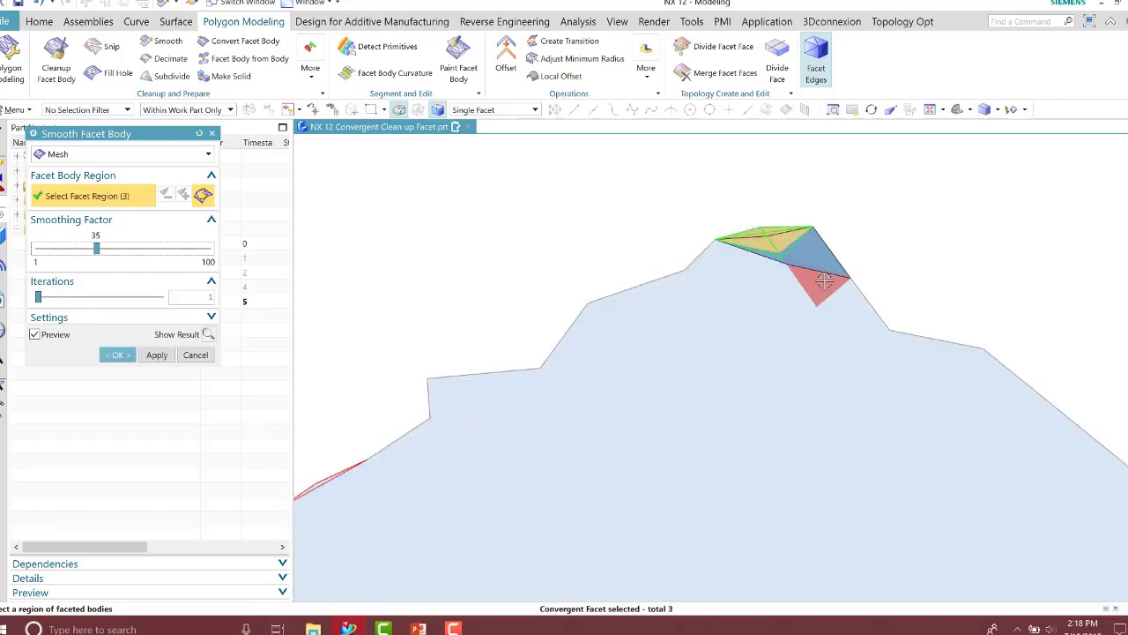
left_click(811, 282)
left_click(758, 262)
left_click(719, 259)
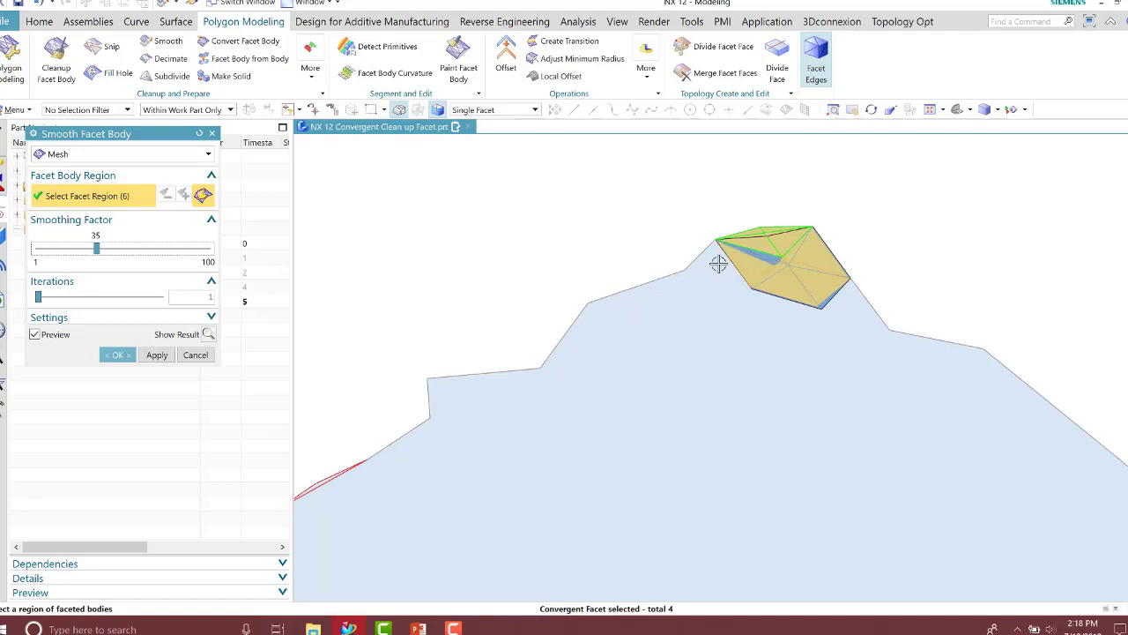
left_click(861, 304)
left_click(868, 295)
scroll(922, 234, "down", 5)
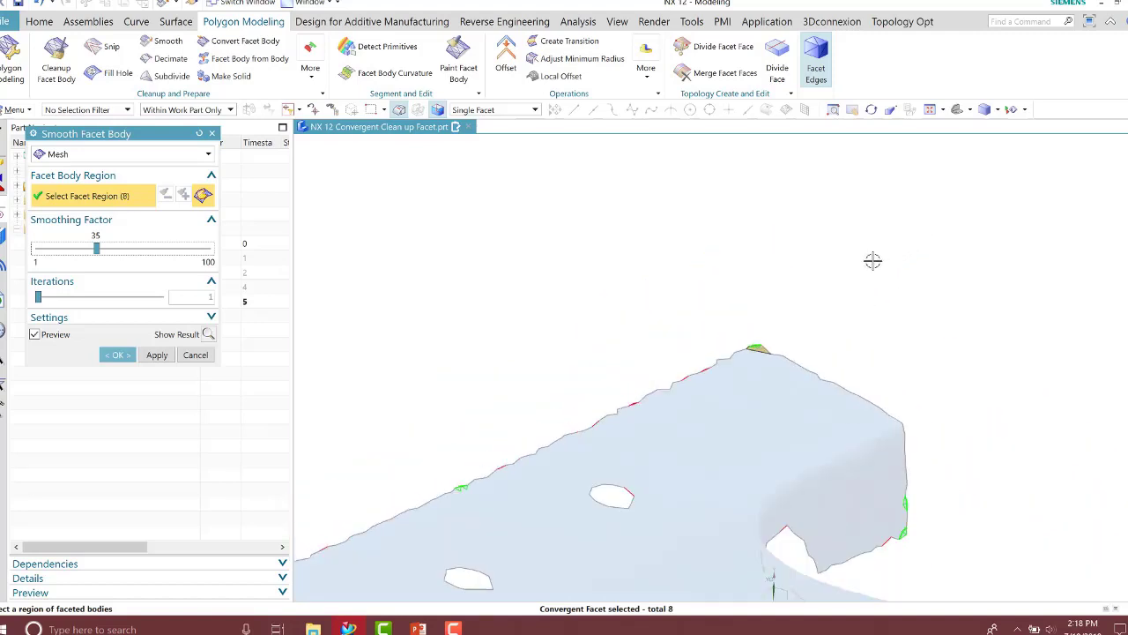
middle_click_drag(864, 267, 820, 291)
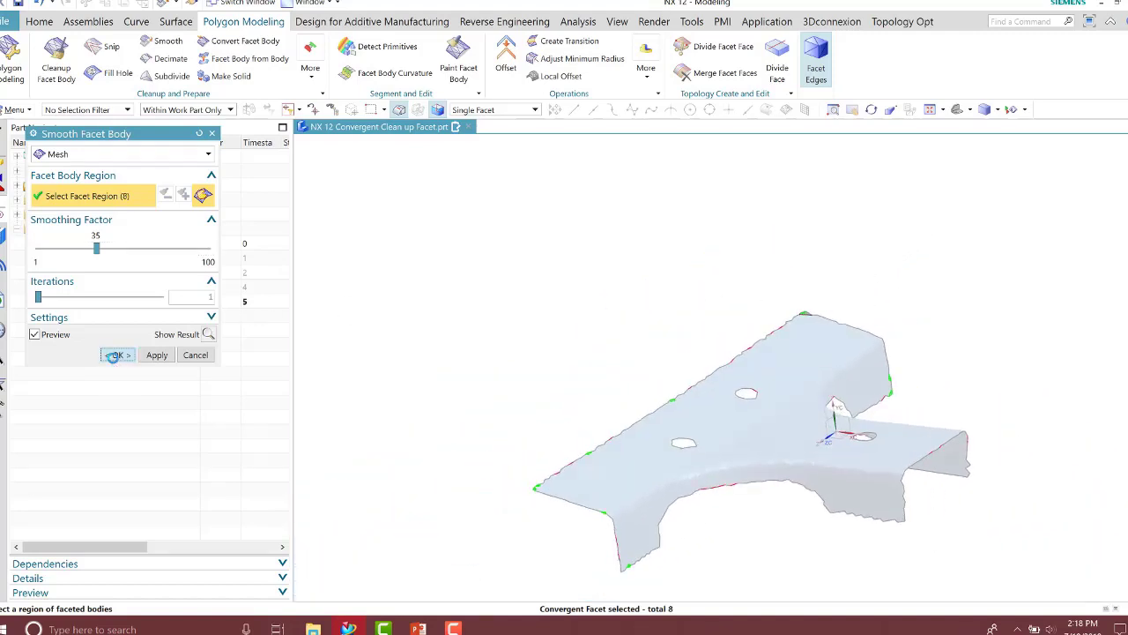
left_click(115, 355)
Rerun the Cleanup Facet Body analysis on the whole convergent body and check the fault results
middle_click_drag(664, 295, 642, 280)
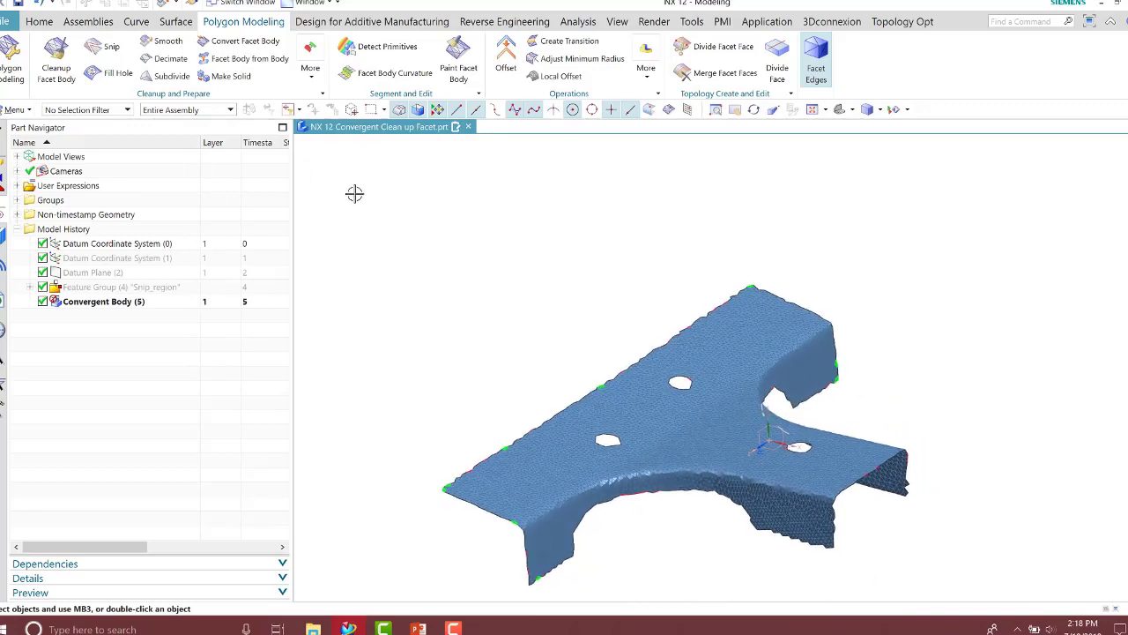
left_click(69, 61)
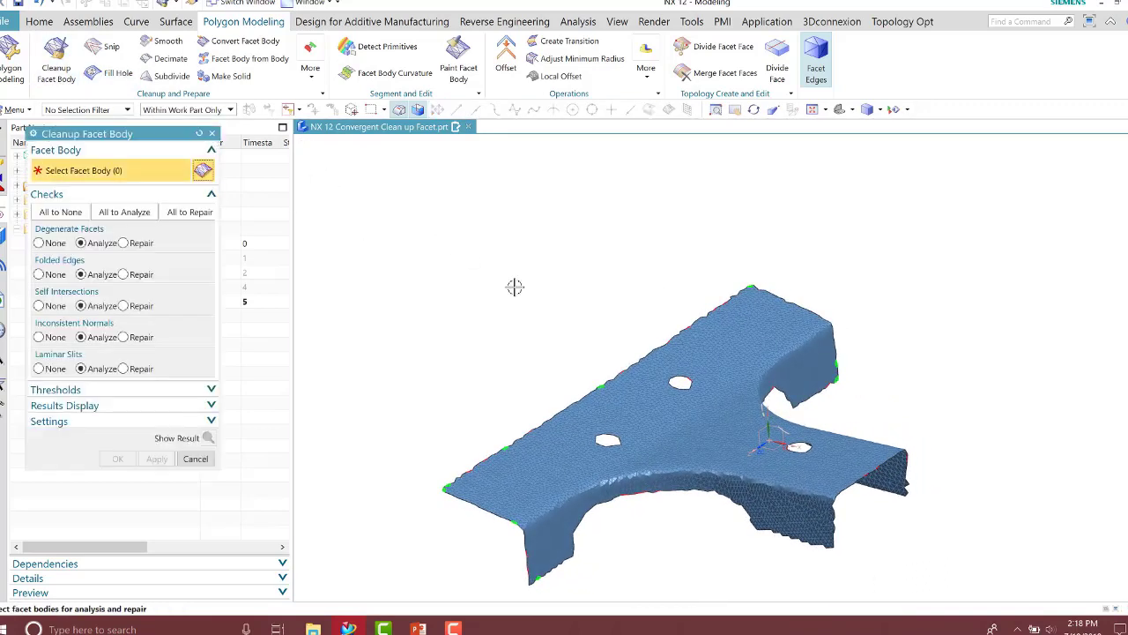
left_click(640, 401)
left_click(208, 438)
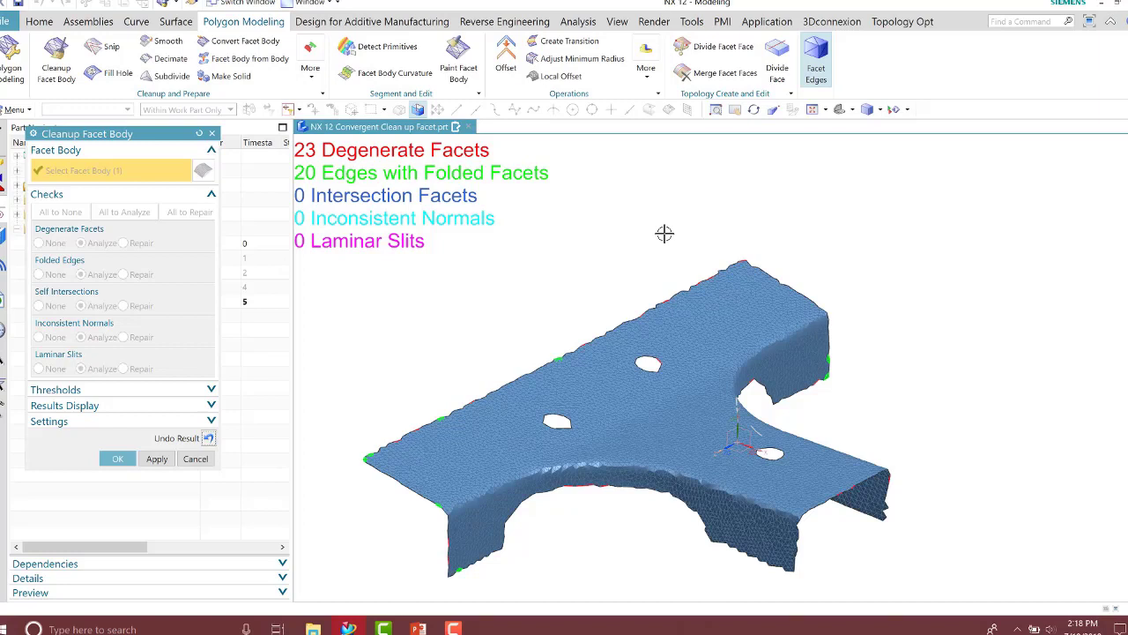
Set all Cleanup Facet Body checks to repair and repair the whole convergent body
left_click(208, 438)
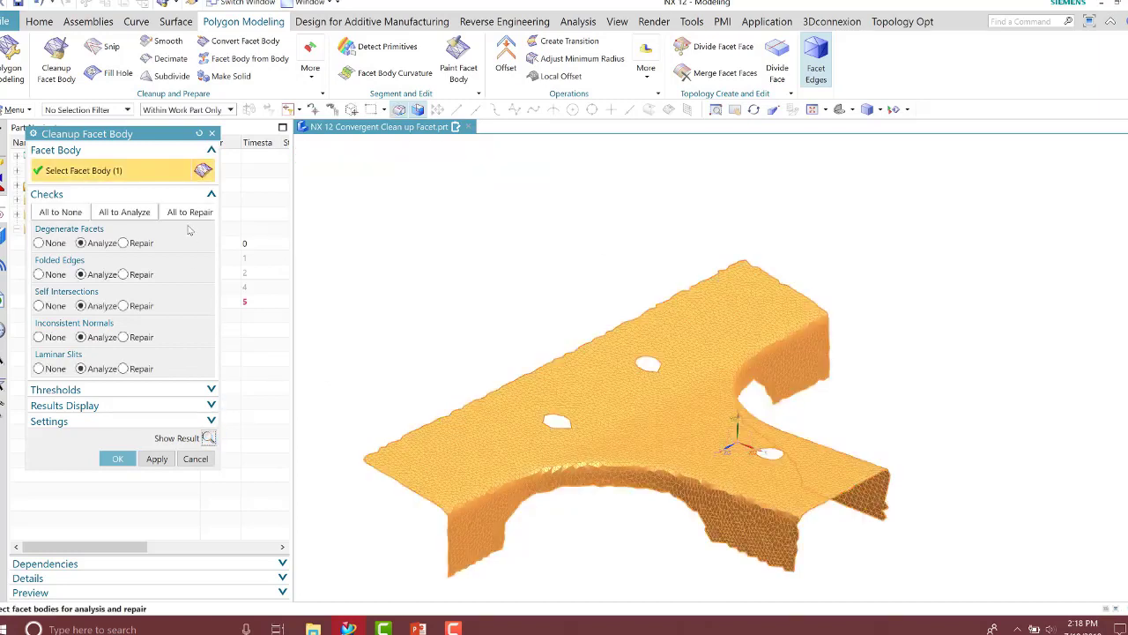
left_click(189, 212)
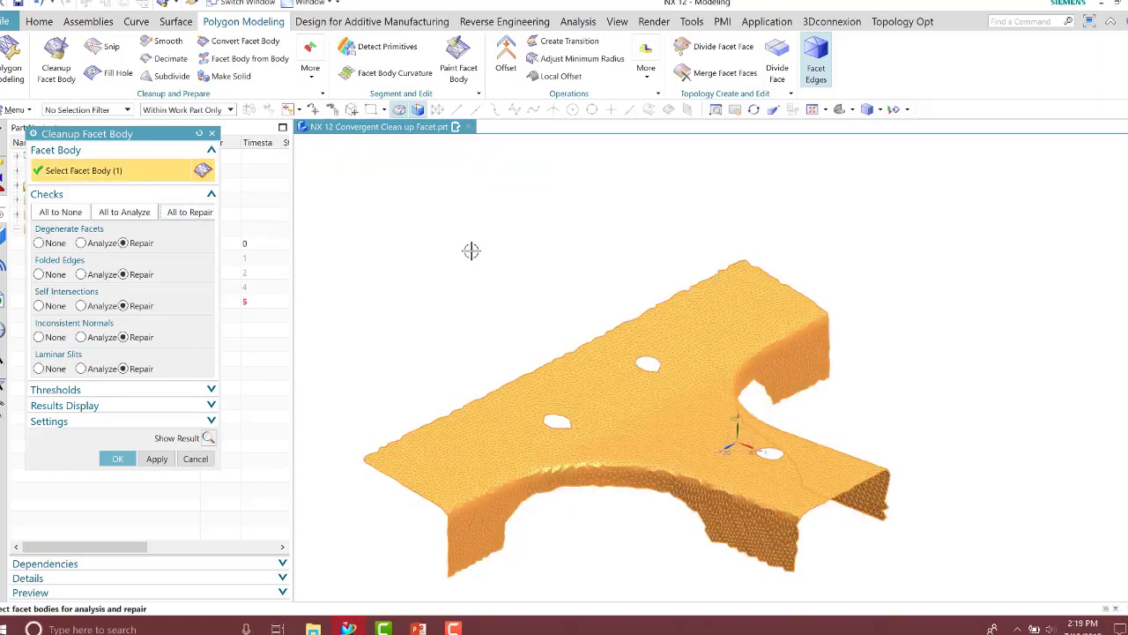
left_click(209, 438)
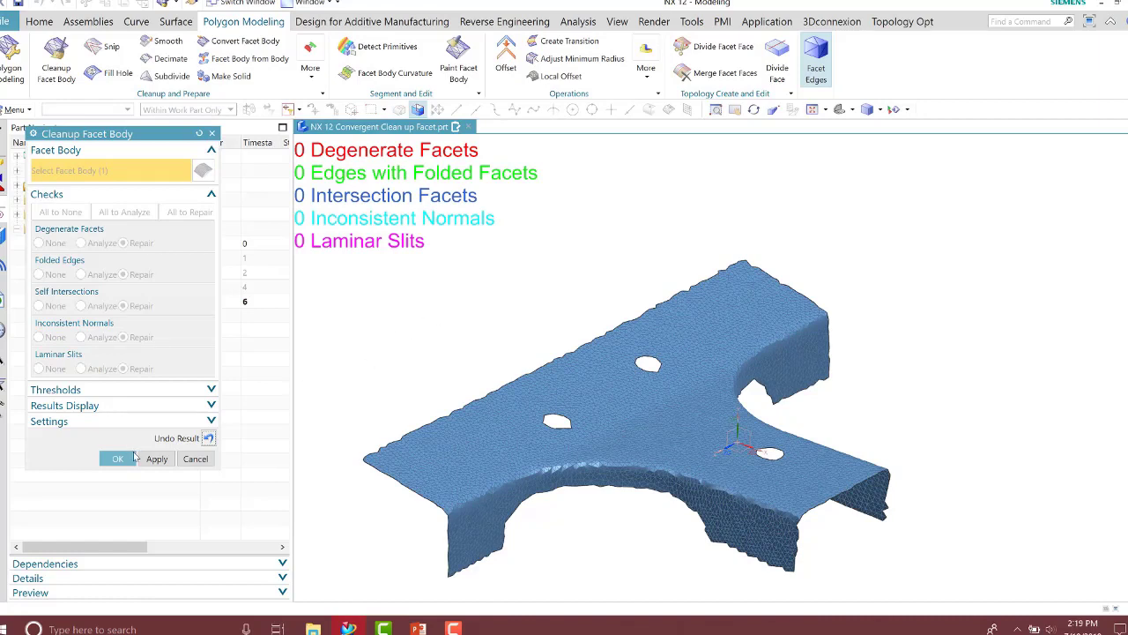
left_click(117, 458)
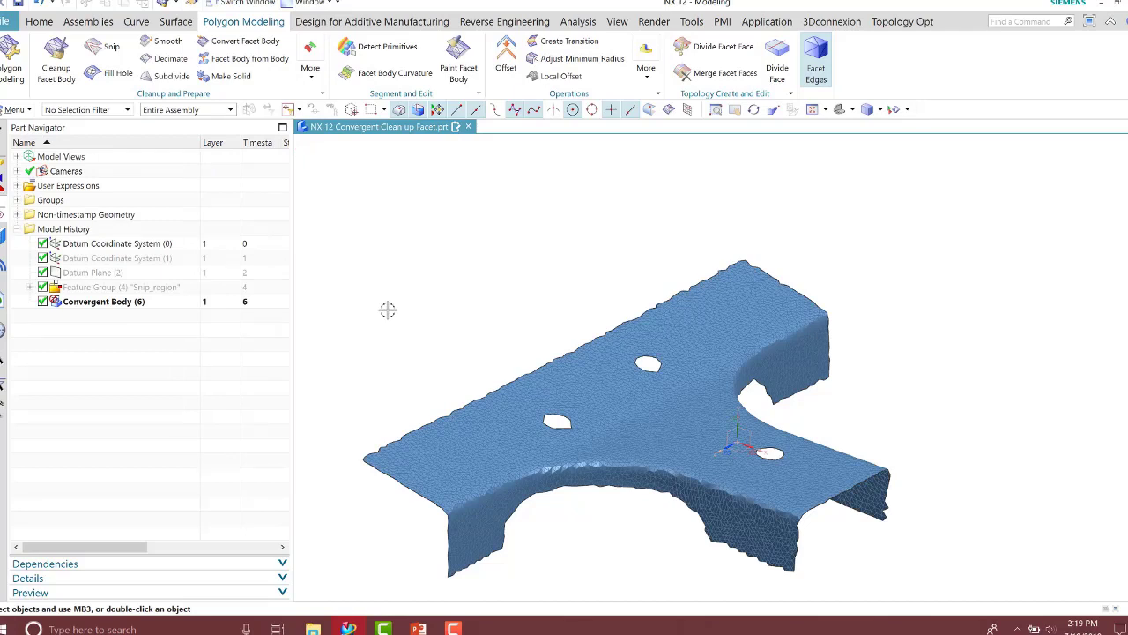
Hide the facet edges and smooth the body's outer boundary edge with smoothing factor 5 and 1 iteration
left_click(816, 58)
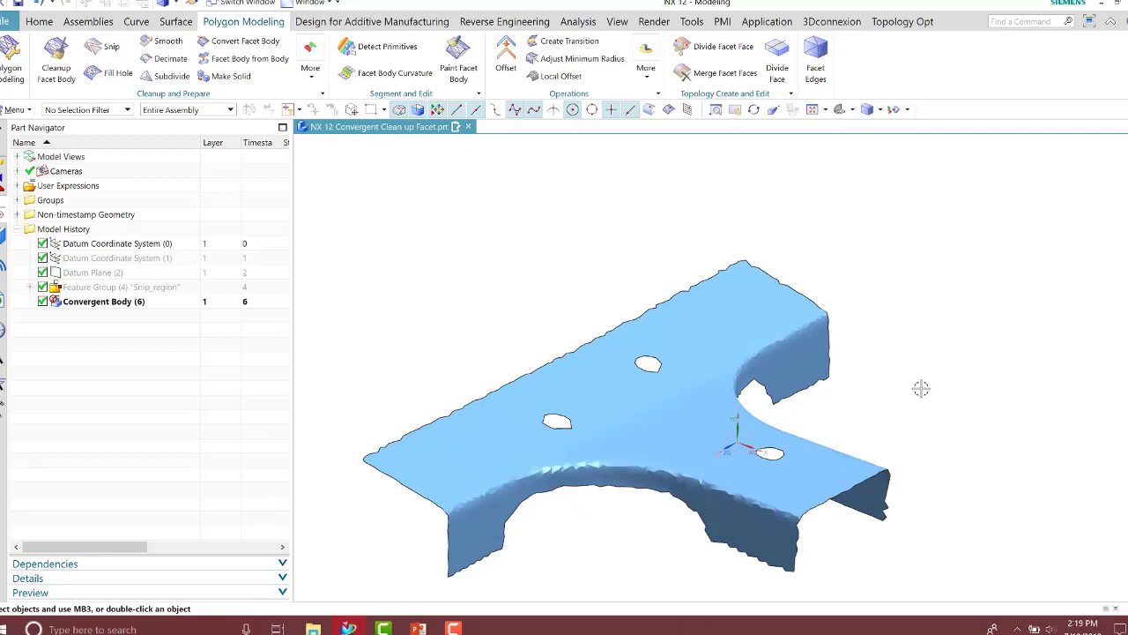
left_click(161, 40)
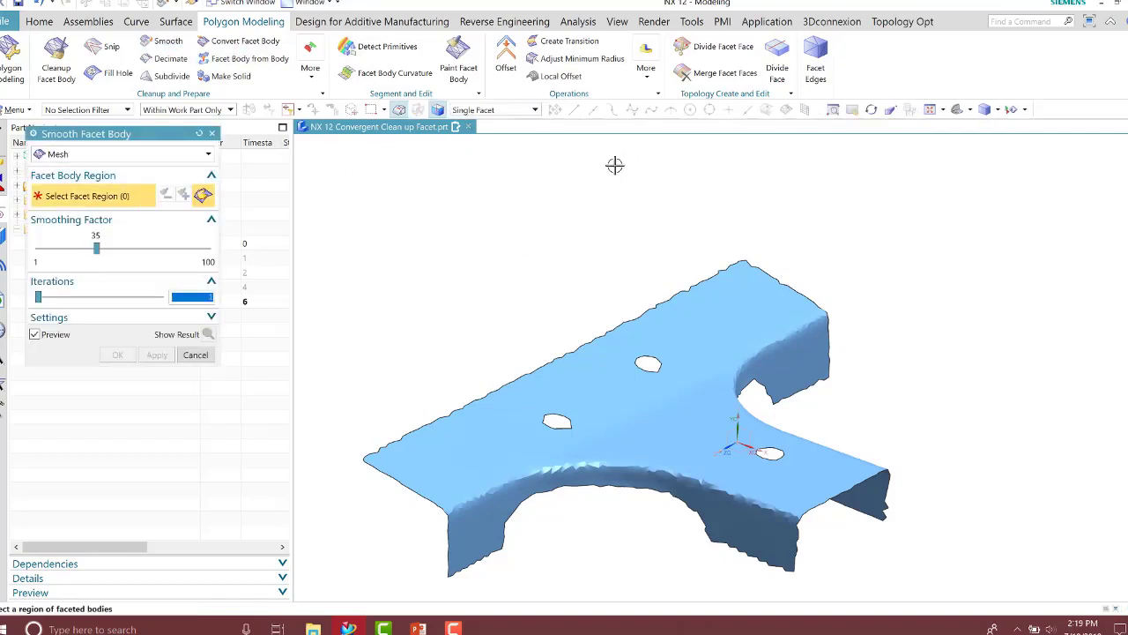
left_click(96, 158)
left_click(57, 184)
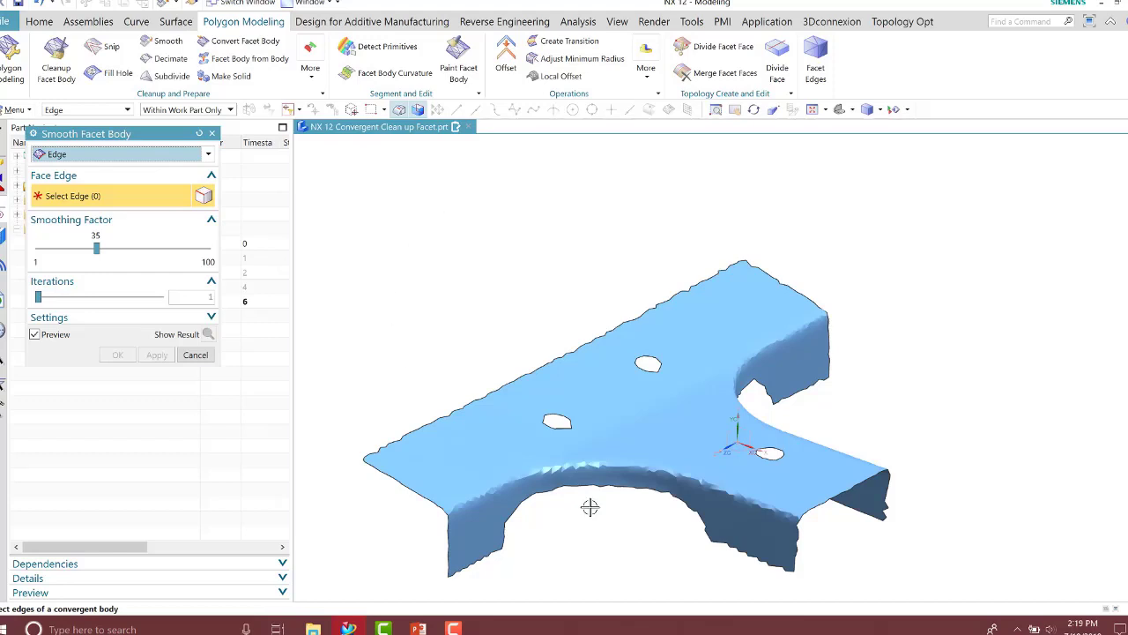
left_click(619, 489)
left_click_drag(97, 248, 44, 247)
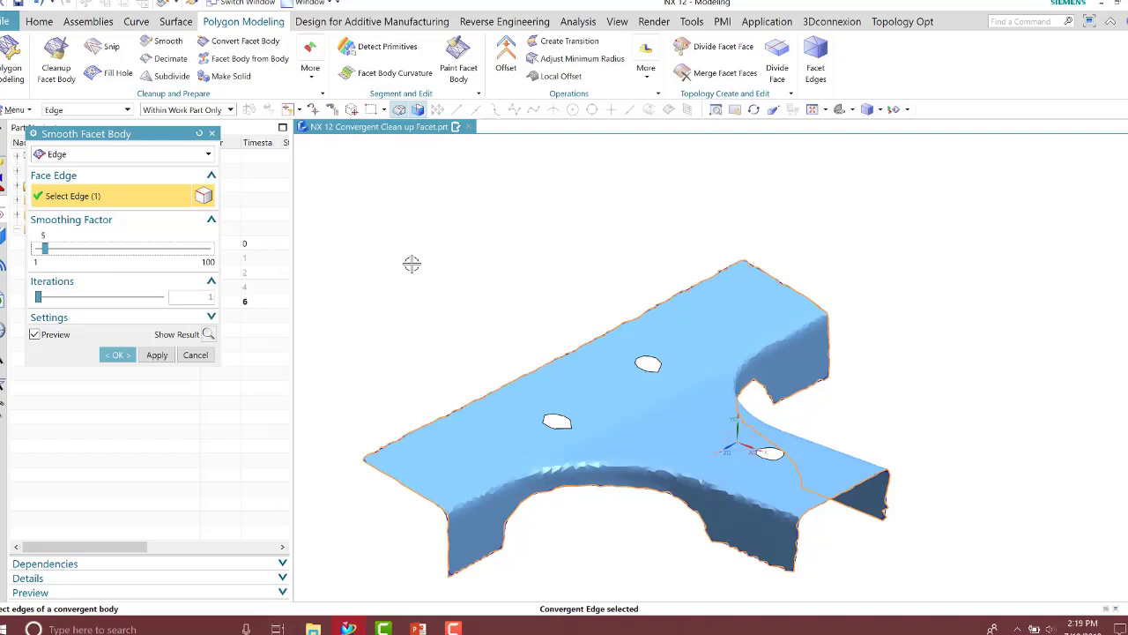
left_click(110, 355)
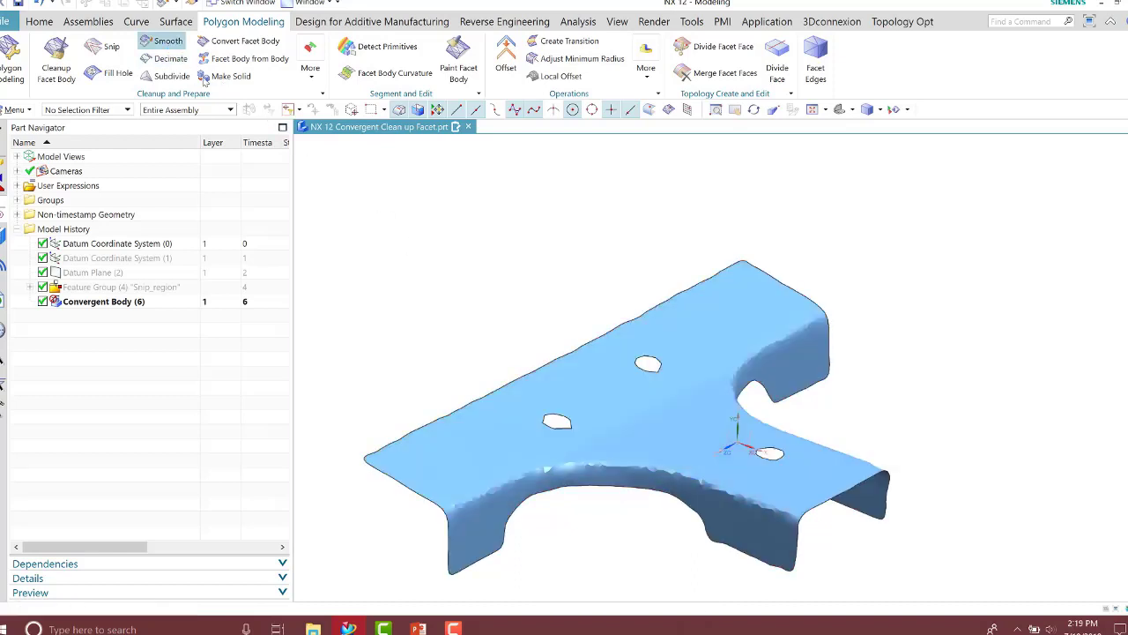
Smooth the mesh along the body's curved bends, painting the region with Rough Brush, using smoothing factor 5 and 1 iteration
left_click(161, 40)
left_click(124, 154)
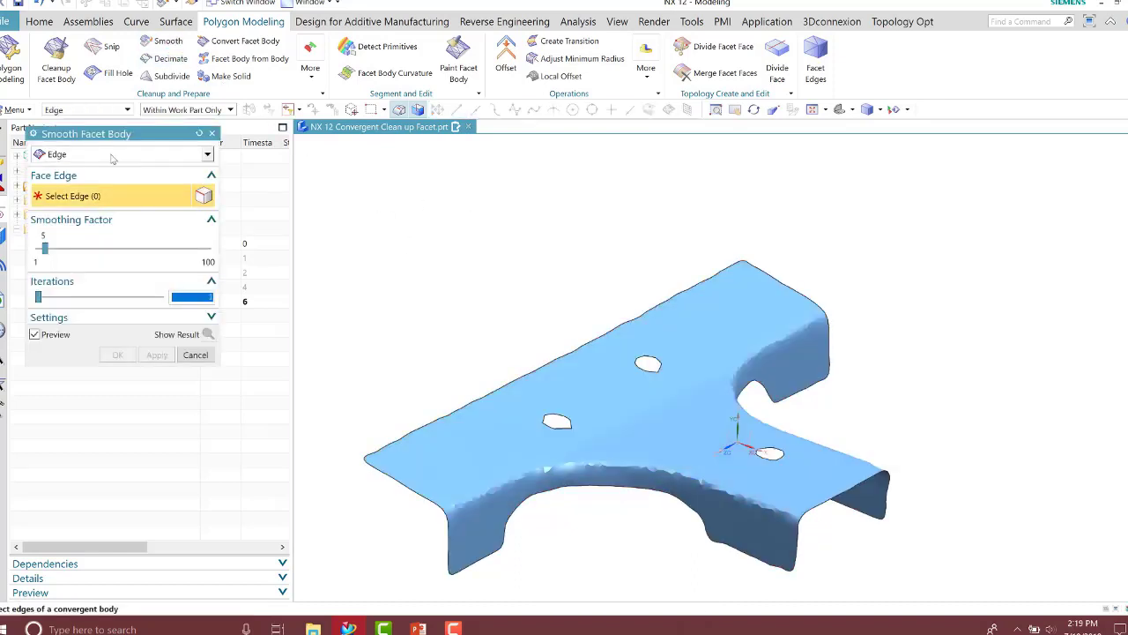
left_click(58, 168)
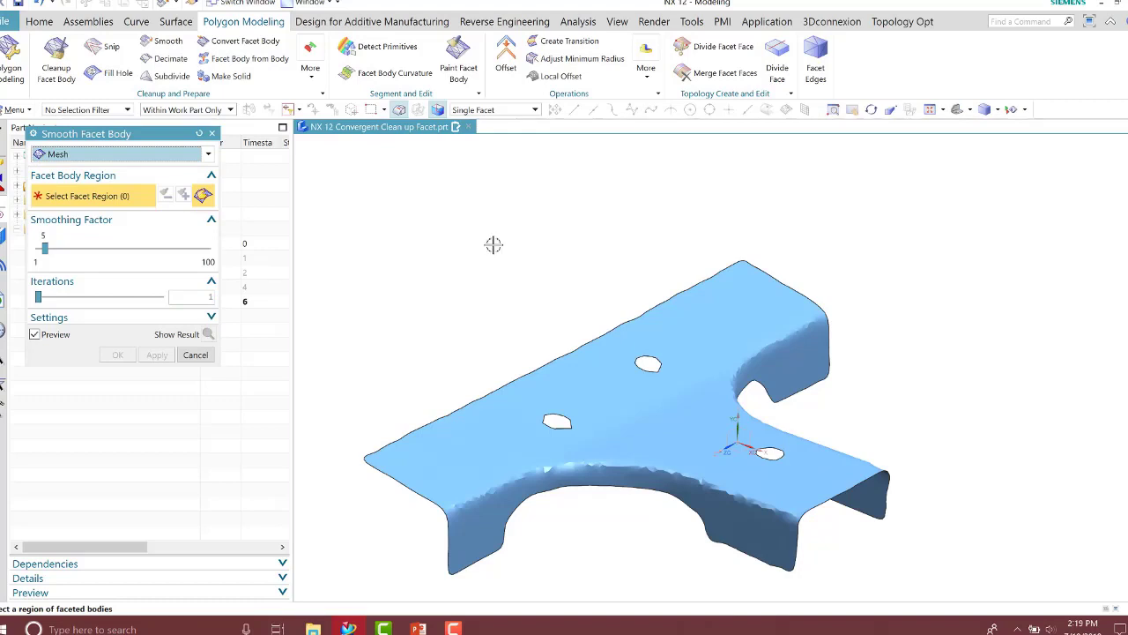
left_click(508, 113)
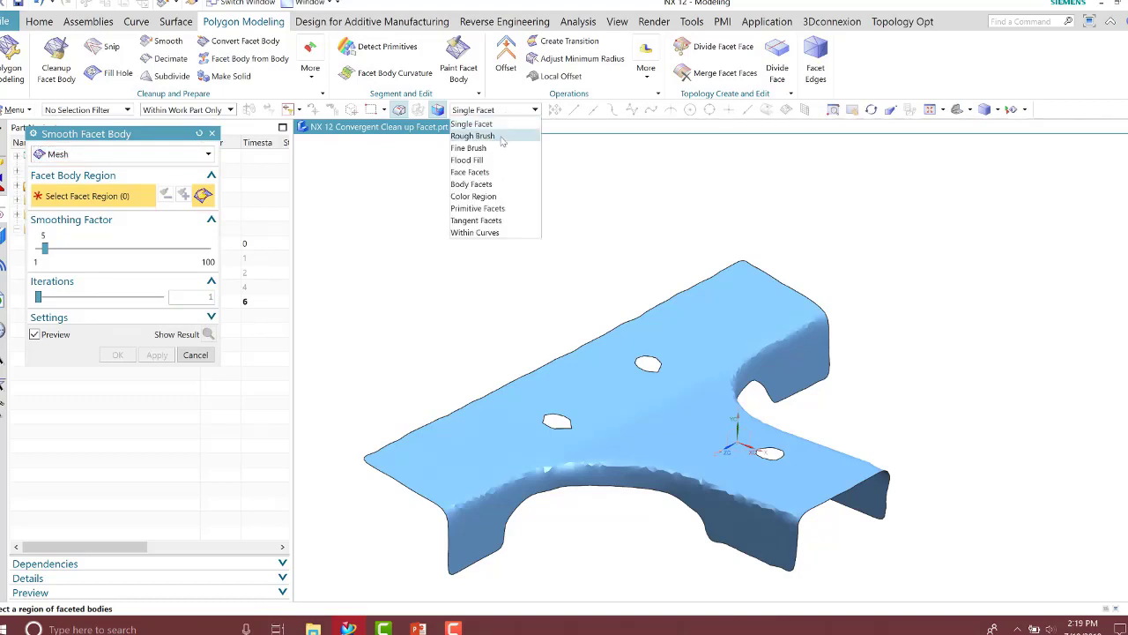
left_click(498, 137)
scroll(474, 293, "up", 3)
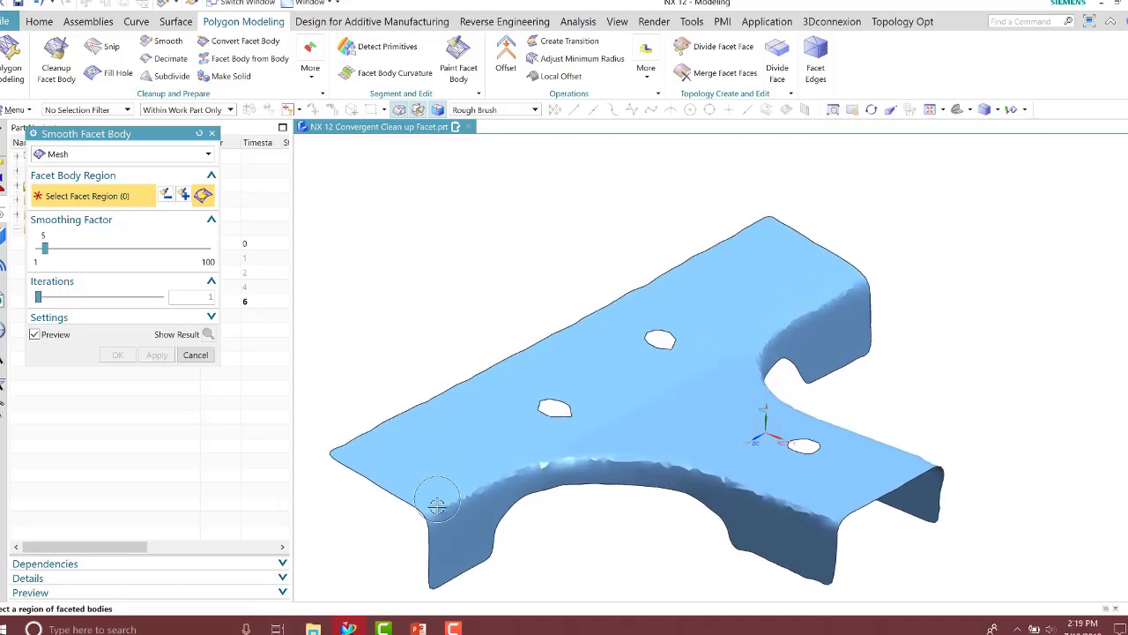
mouse_move(433, 518)
left_mouse_down()
mouse_move(520, 463)
mouse_move(835, 452)
mouse_move(886, 403)
left_mouse_up()
mouse_move(887, 403)
middle_mouse_down()
mouse_move(935, 484)
mouse_move(794, 503)
mouse_move(794, 529)
mouse_move(577, 507)
middle_mouse_up()
mouse_move(577, 504)
left_mouse_down()
mouse_move(656, 432)
mouse_move(790, 371)
mouse_move(949, 369)
mouse_move(1075, 411)
left_mouse_up()
middle_click_drag(809, 329, 181, 334)
left_click(118, 354)
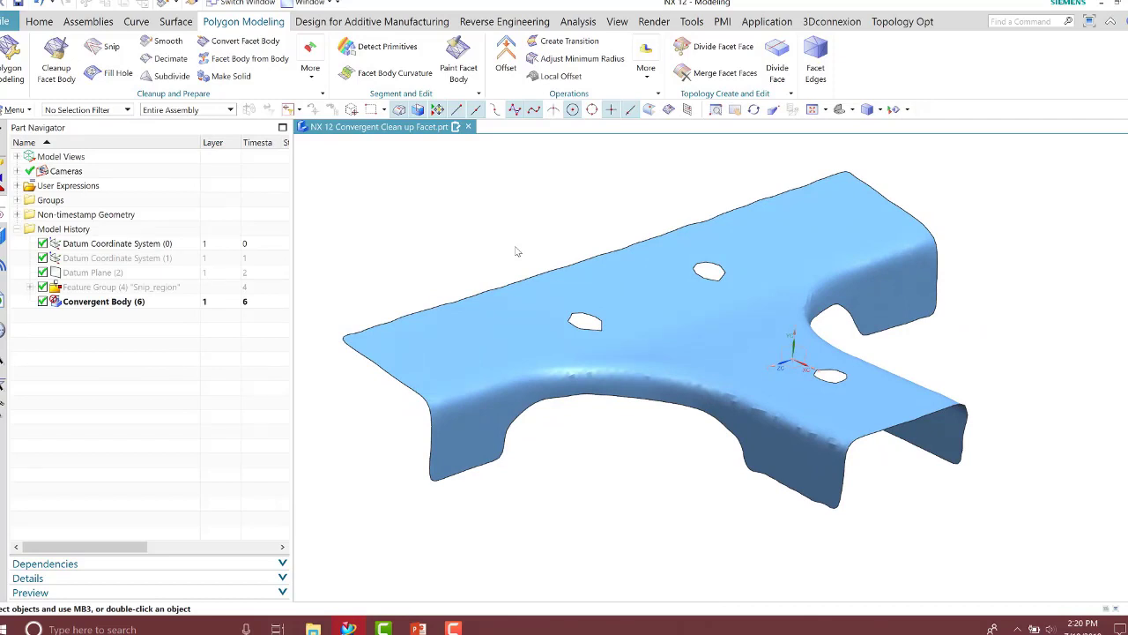
left_click(175, 21)
left_click(446, 62)
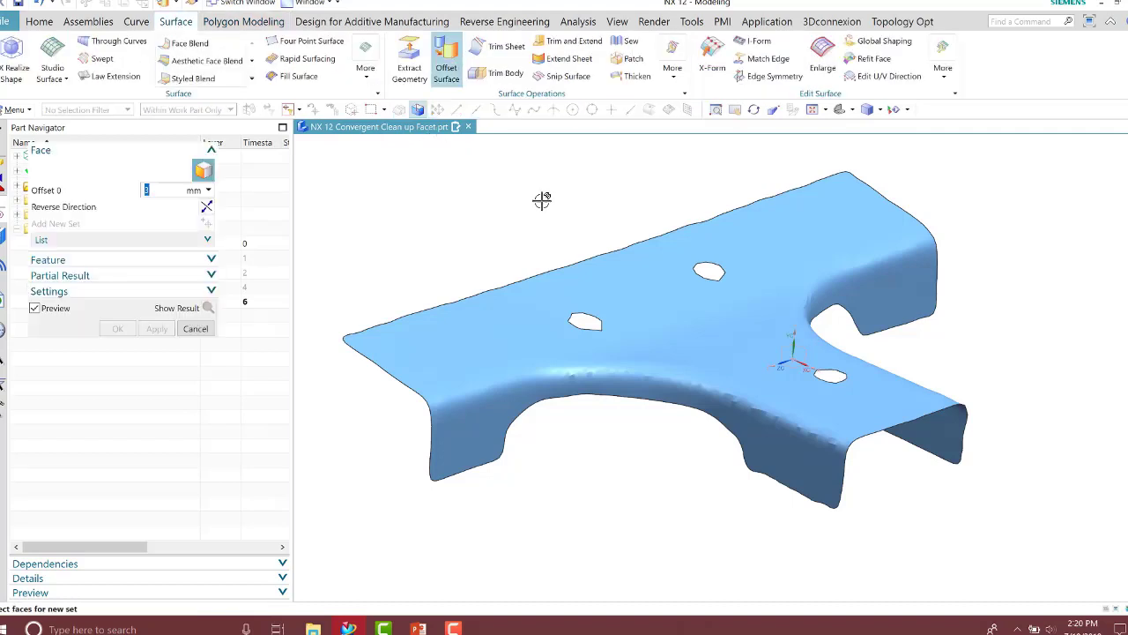
left_click(622, 282)
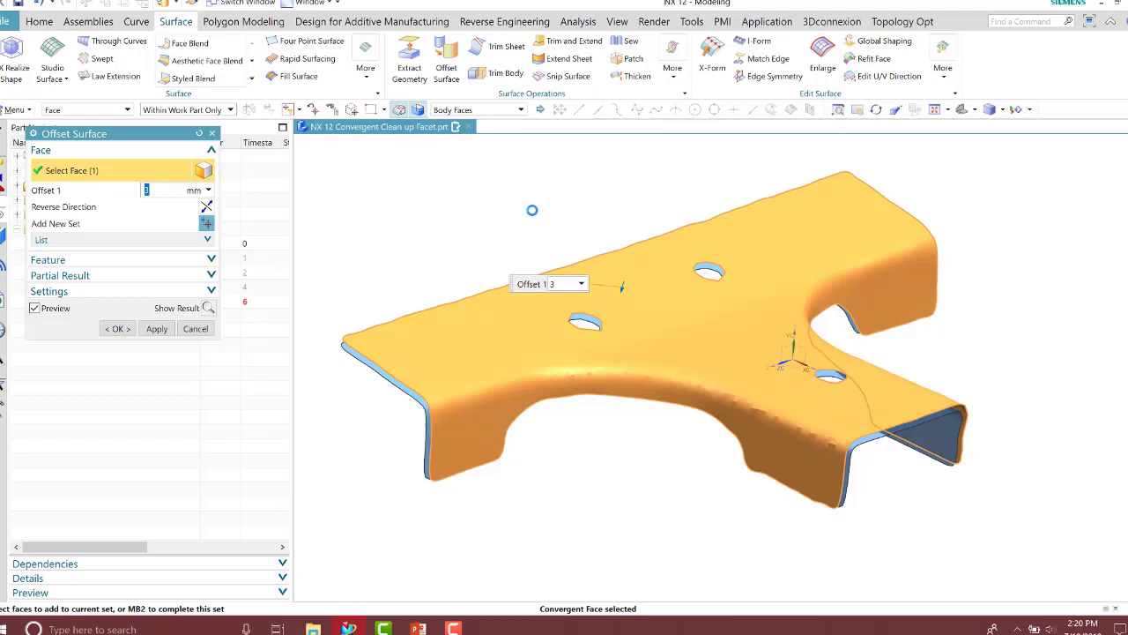
left_click(195, 328)
Fill the three holes in the convergent body's upper face with Tangent Based smoothness
left_click(244, 22)
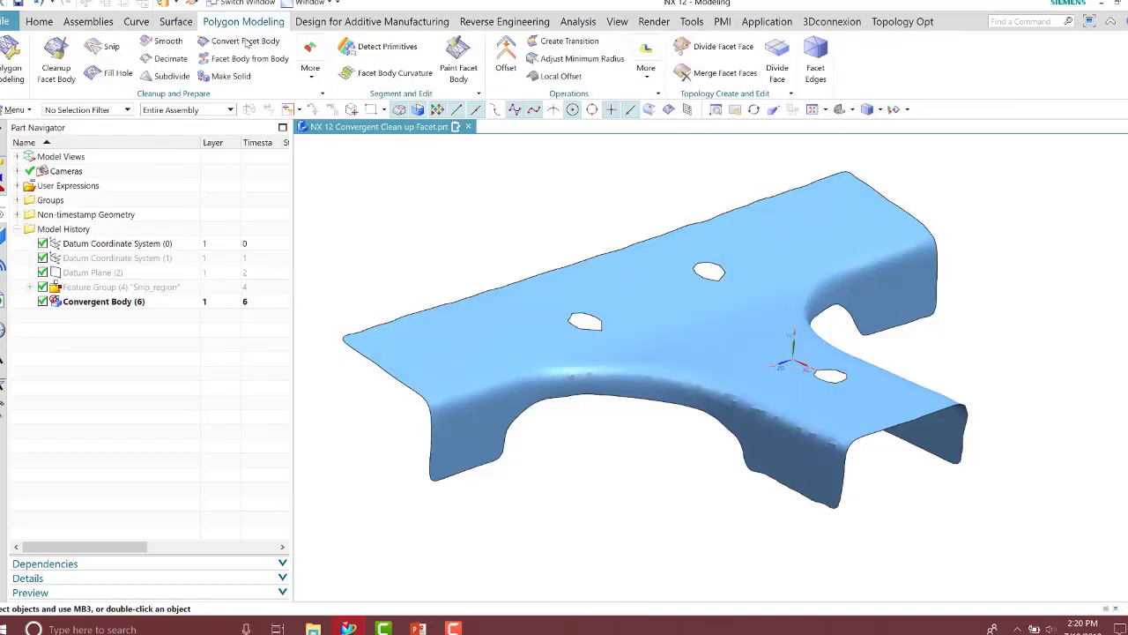
left_click(112, 72)
left_click(491, 345)
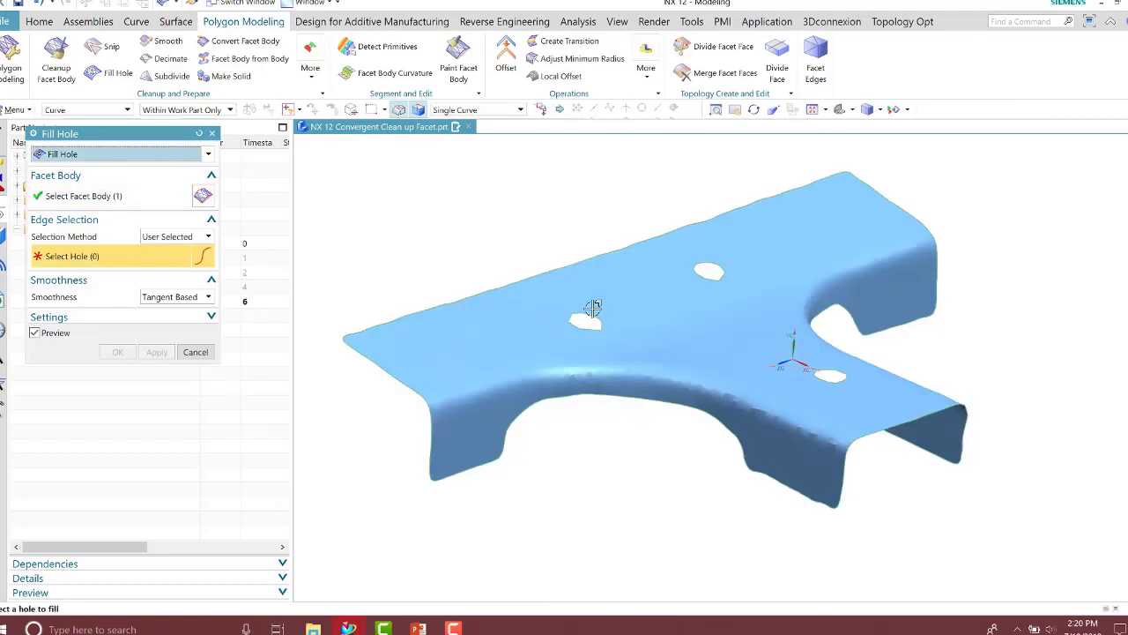
left_click(586, 321)
left_click(712, 274)
left_click(832, 377)
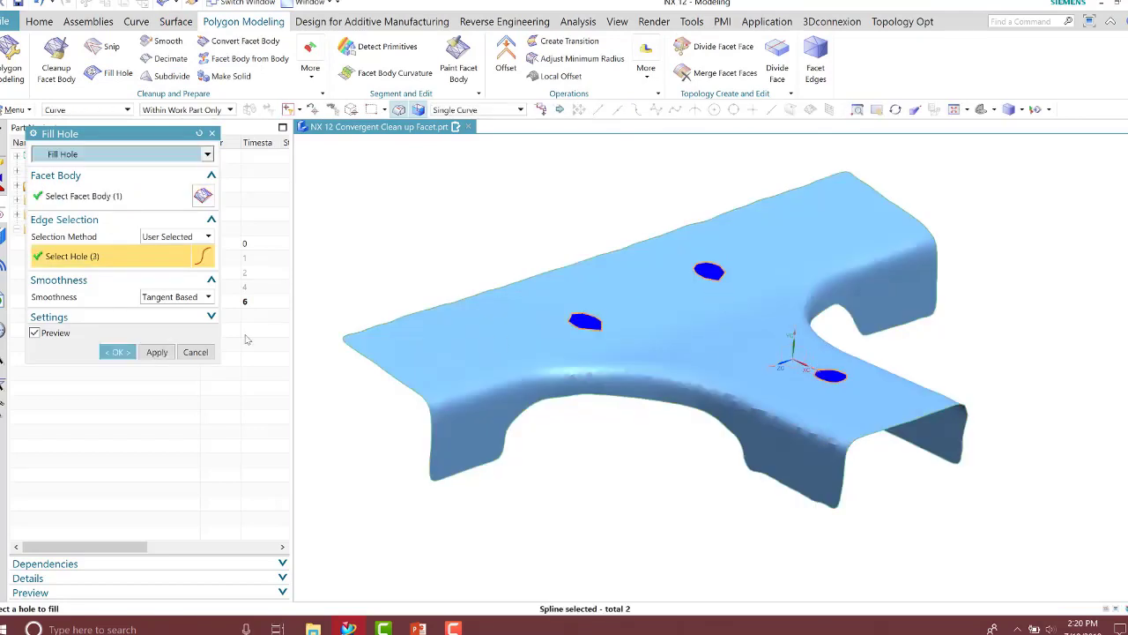
left_click(117, 352)
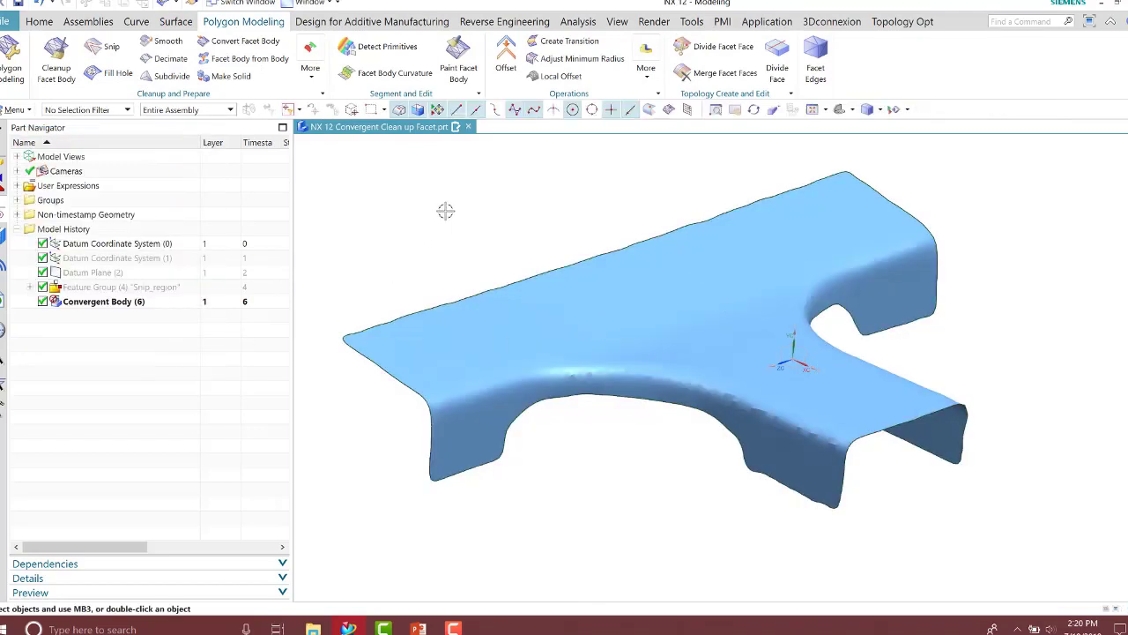
Offset the convergent body's face inward by 3 mm with Offset Surface and hide the original convergent body
left_click(175, 21)
left_click(447, 71)
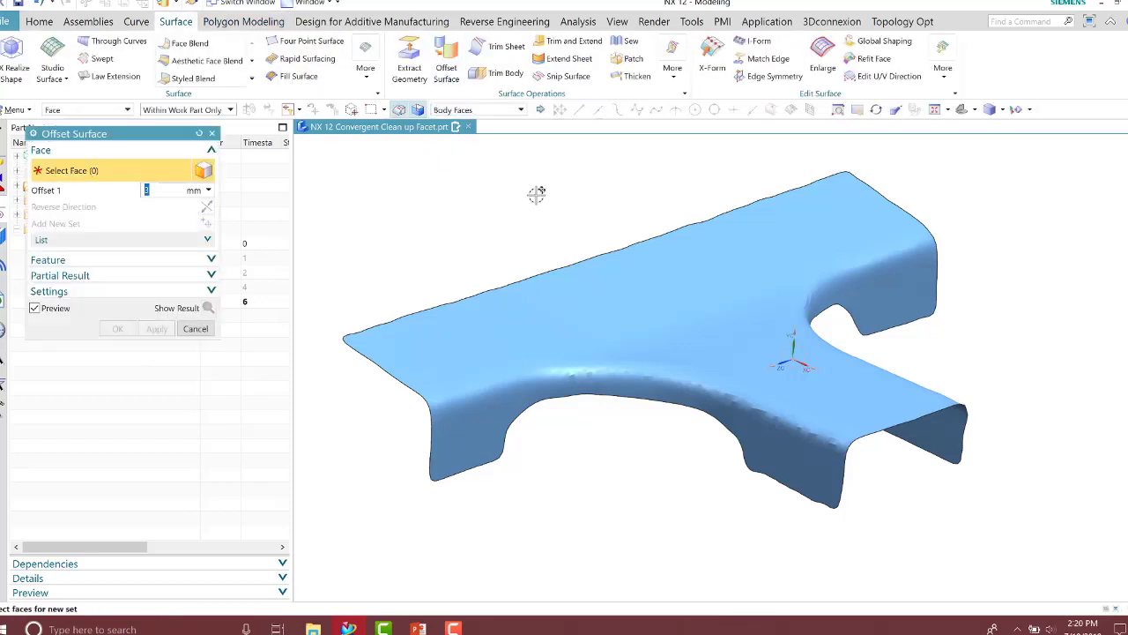
left_click(635, 332)
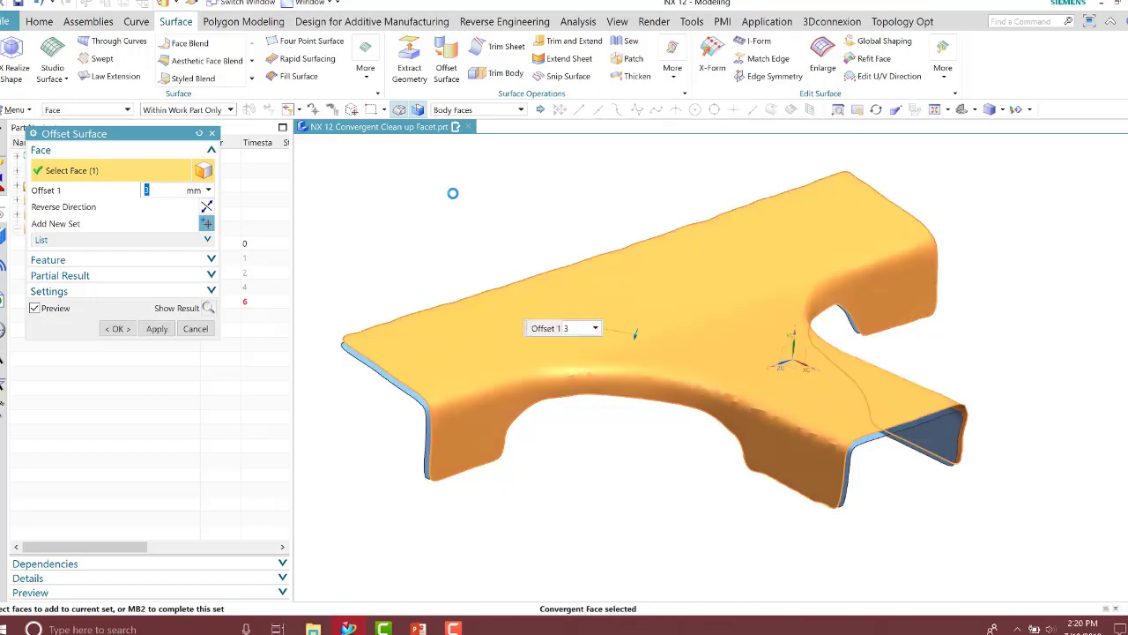
left_click(115, 329)
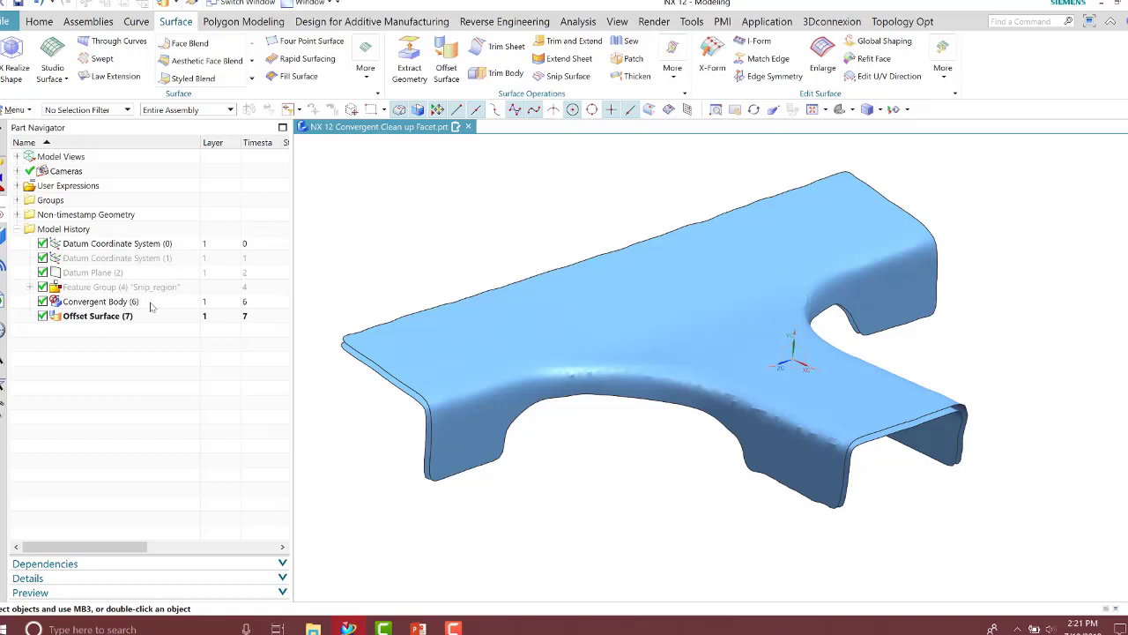
right_click(150, 306)
left_click(382, 270)
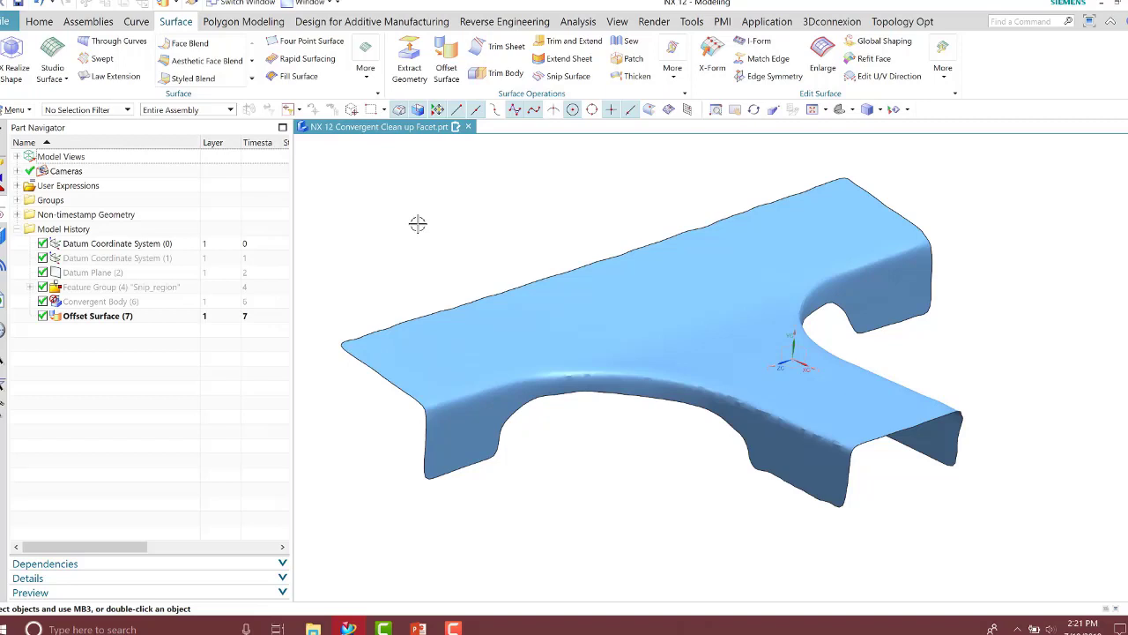
Thicken the offset surface's face by 3 mm with the thickening direction reversed so it builds outward
left_click(633, 77)
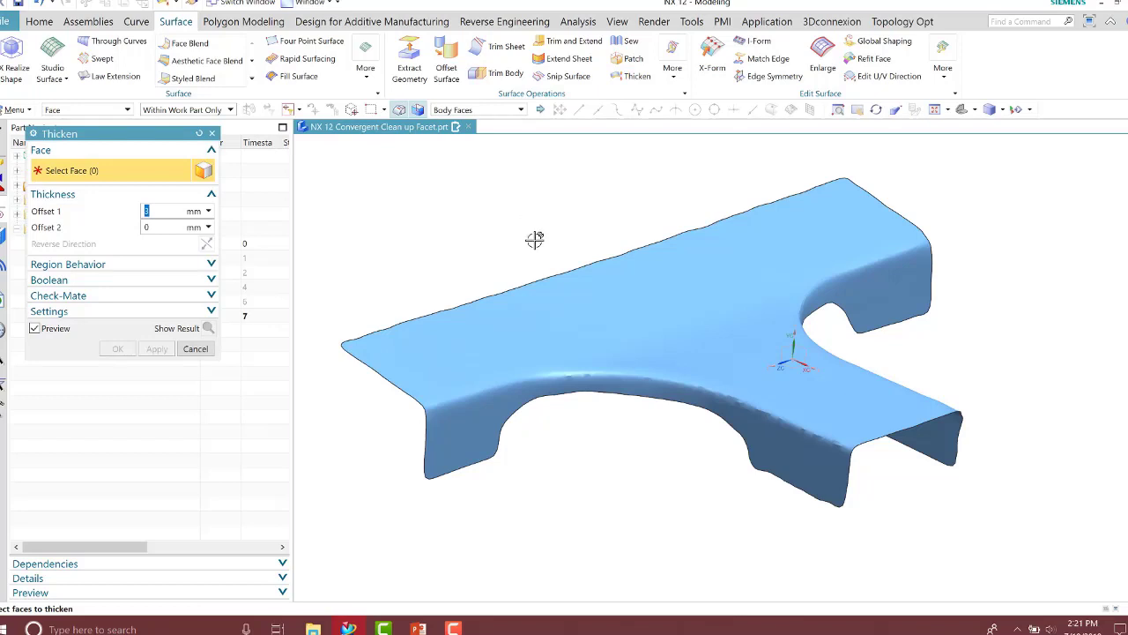
left_click(571, 272)
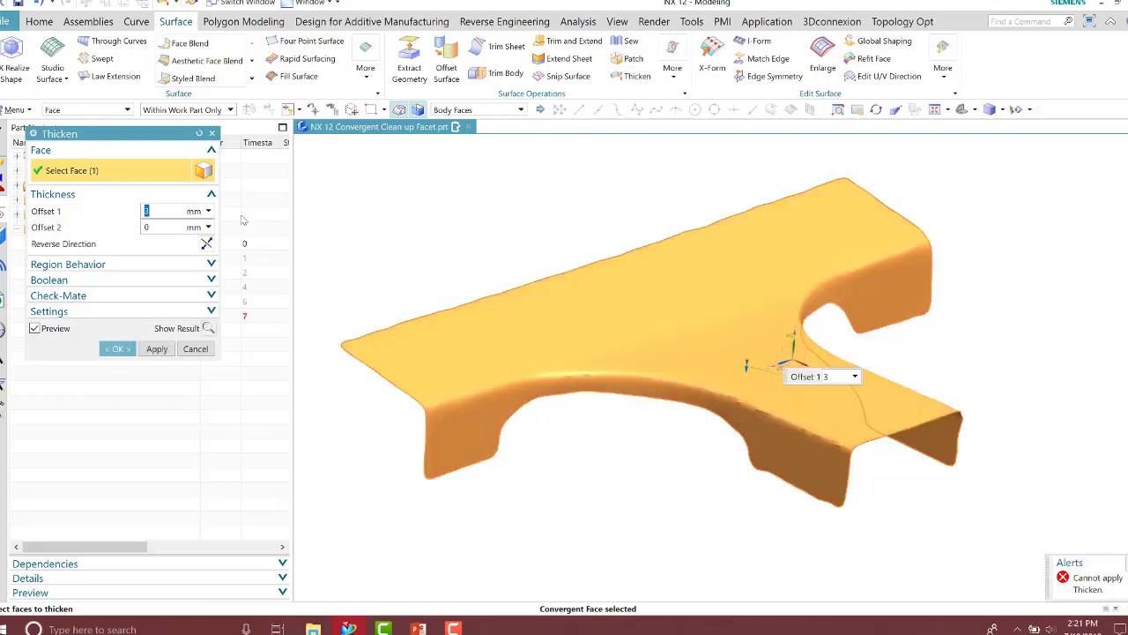
left_click(206, 244)
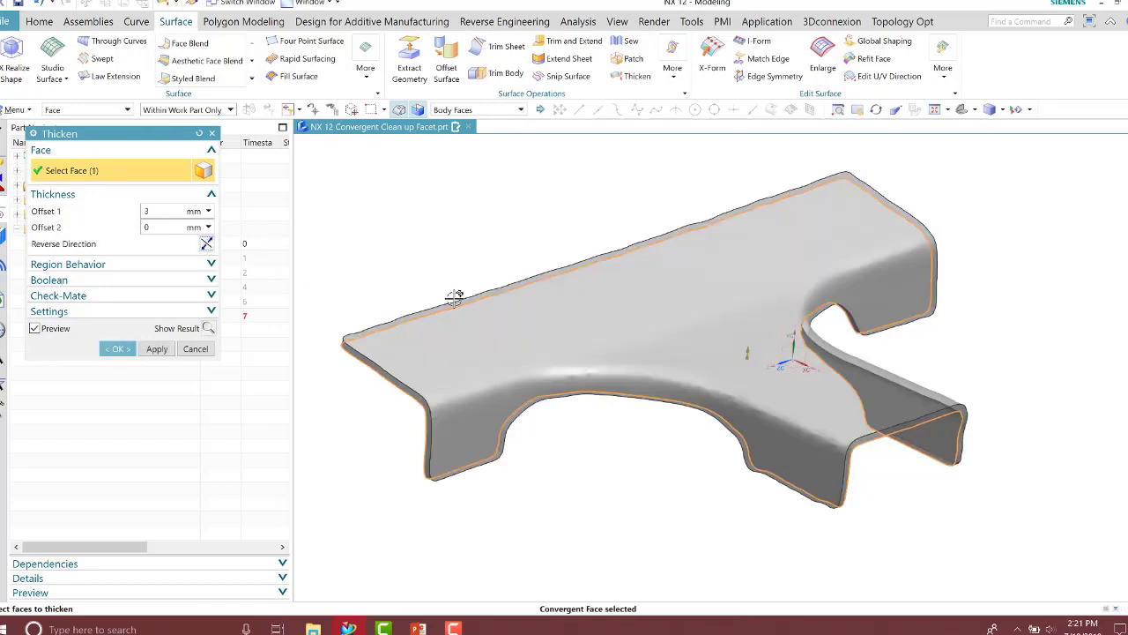
left_click(118, 348)
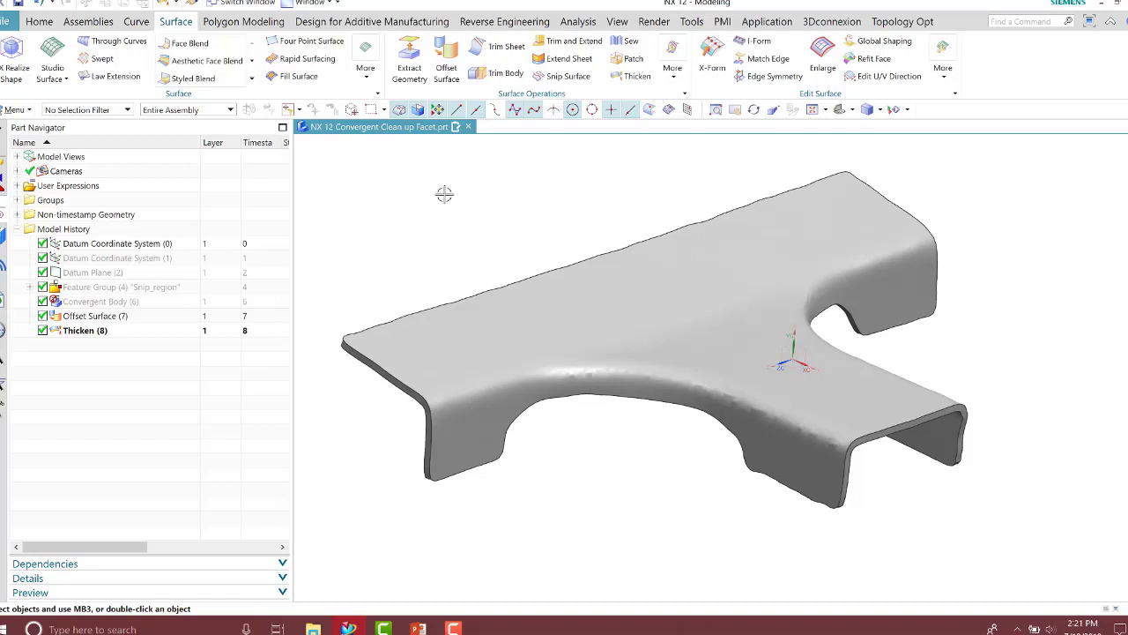
Start a general hole and show the hidden Datum Plane (2) for placing the hole positions
left_click(39, 21)
left_click(209, 55)
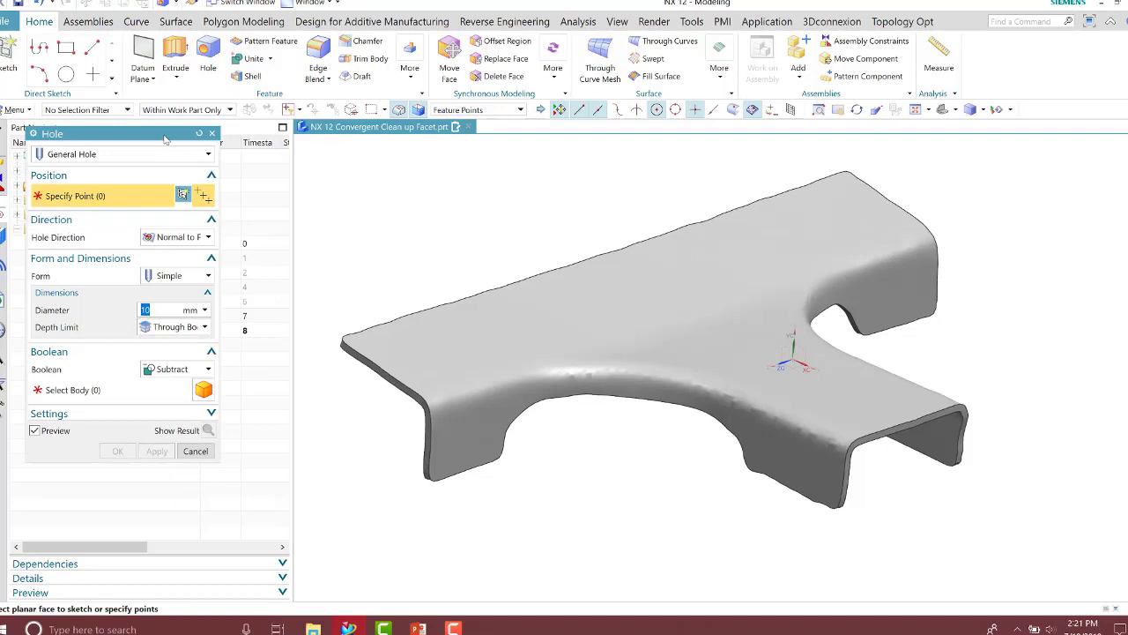
left_click_drag(167, 134, 496, 235)
right_click(120, 279)
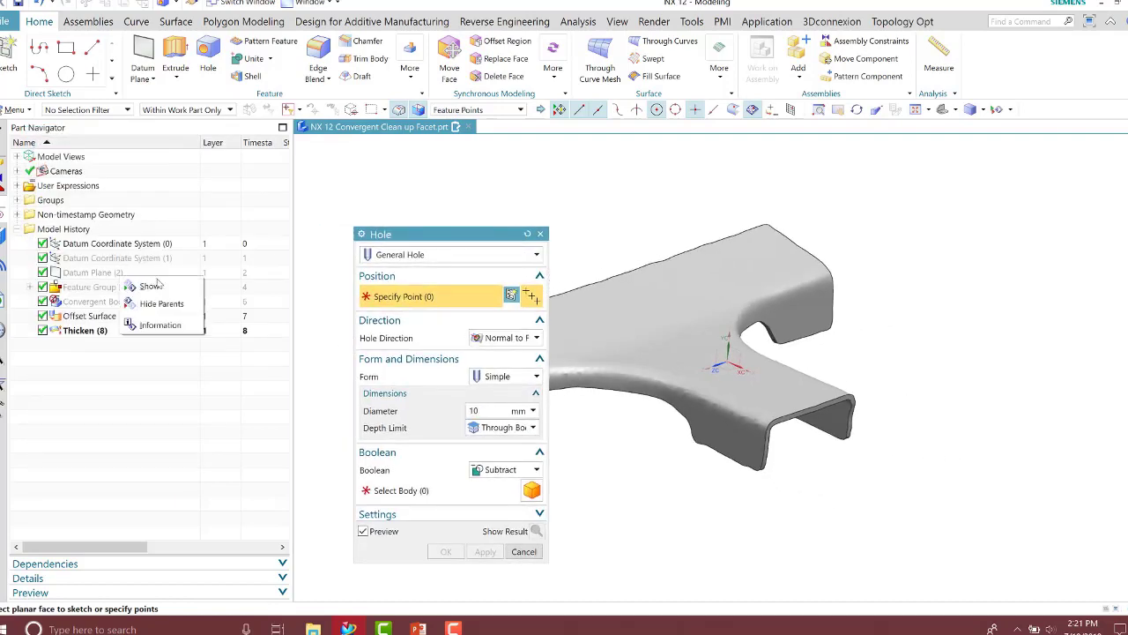
left_click(141, 287)
left_click_drag(430, 236, 192, 217)
Sketch two hole position points on the datum plane, one over each end flange of the part, and finish the sketch
middle_click_drag(793, 370, 925, 393)
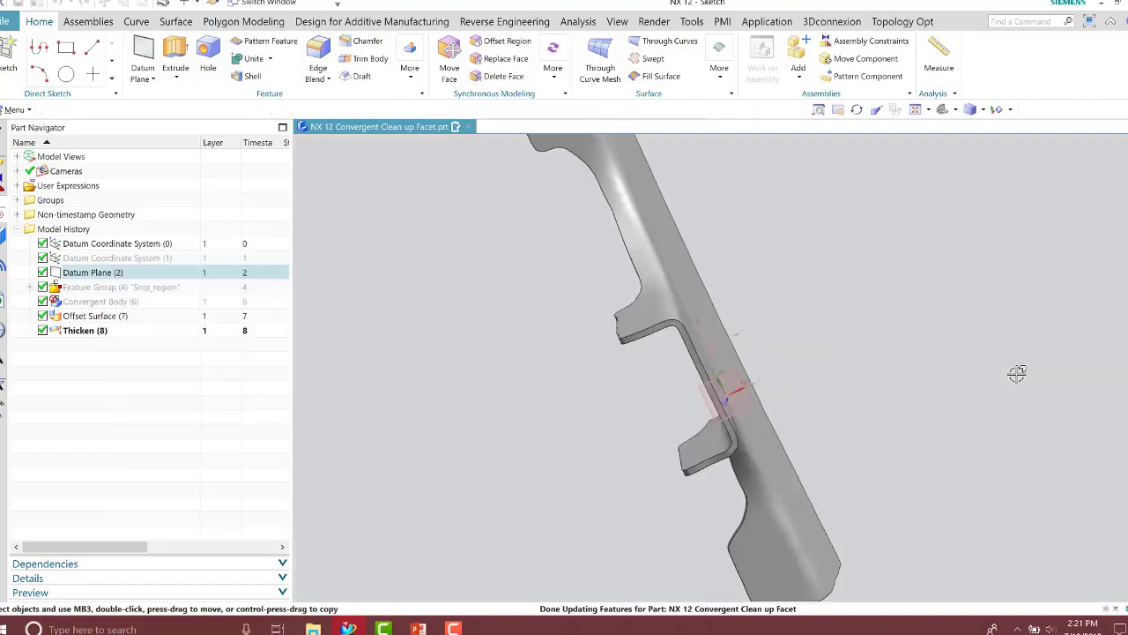
scroll(842, 404, "down", 2)
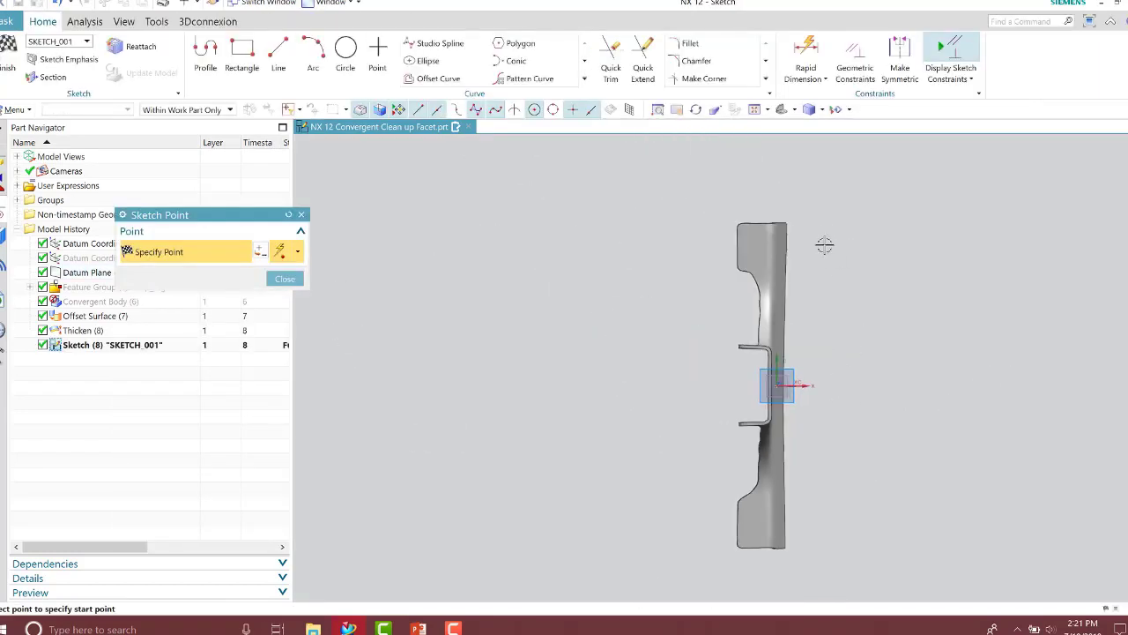
scroll(803, 247, "up", 3)
scroll(720, 250, "up", 2)
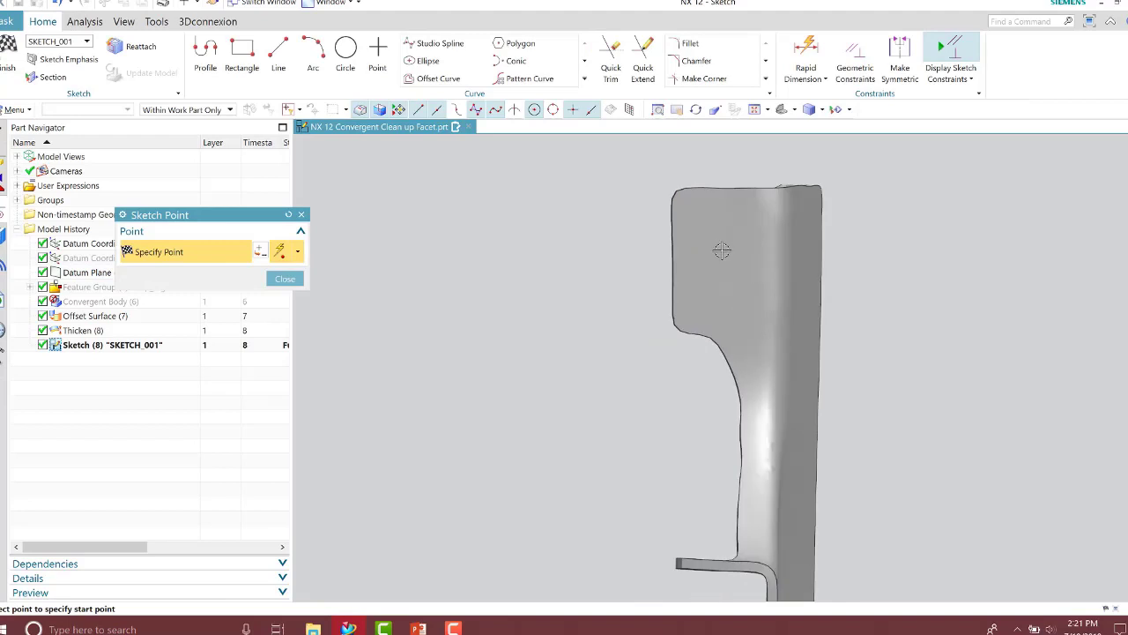
scroll(720, 250, "down", 3)
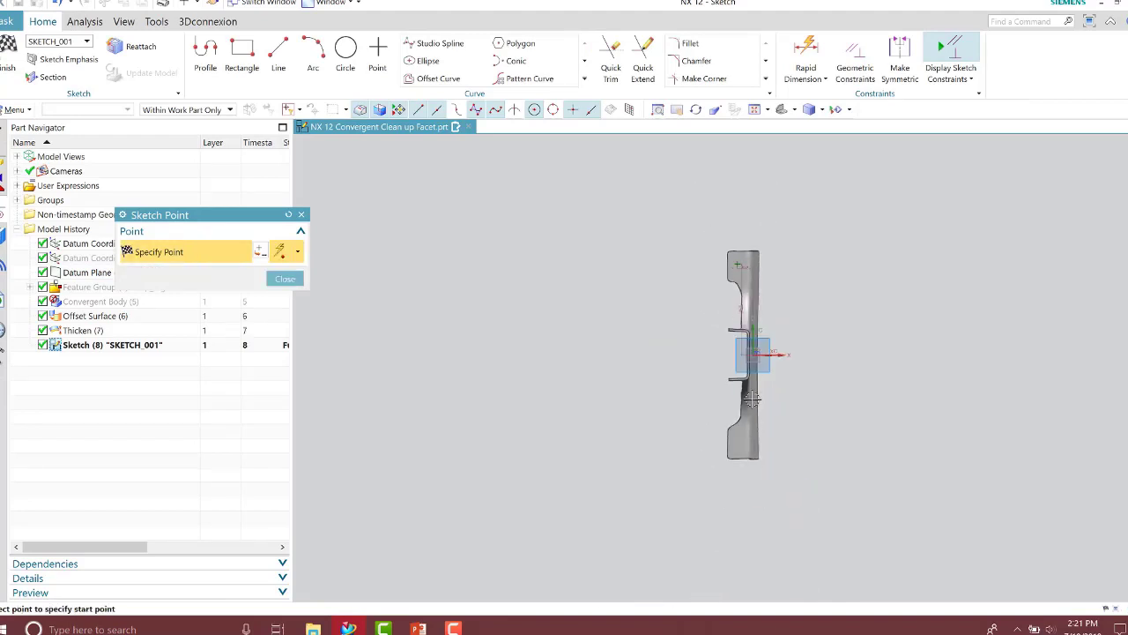
scroll(734, 443, "up", 2)
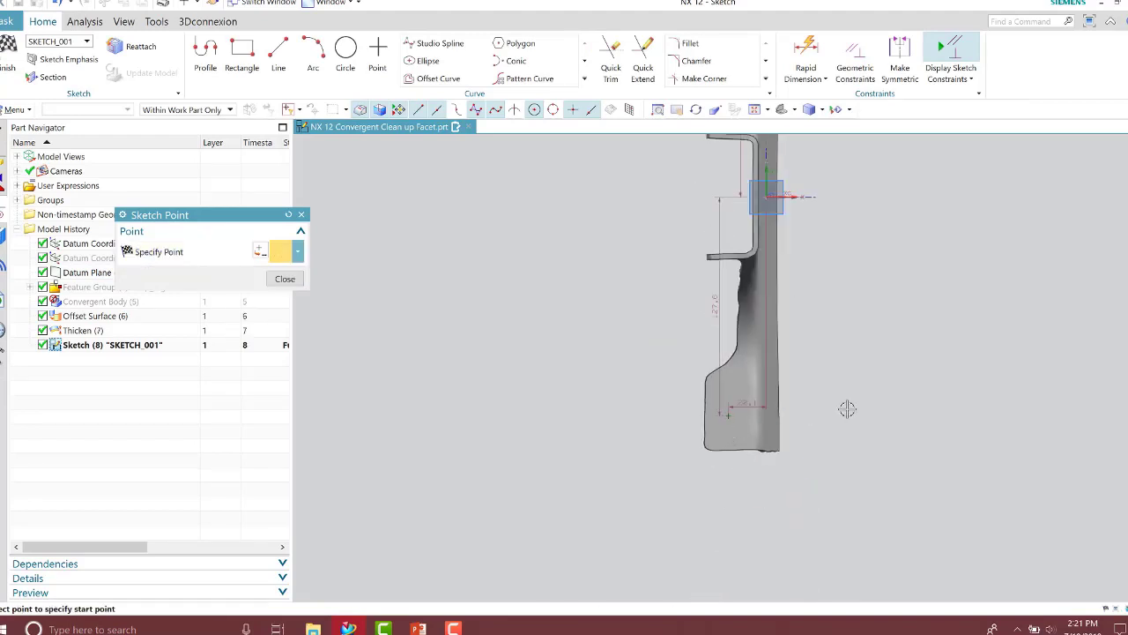
scroll(871, 347, "down", 3)
left_click(291, 279)
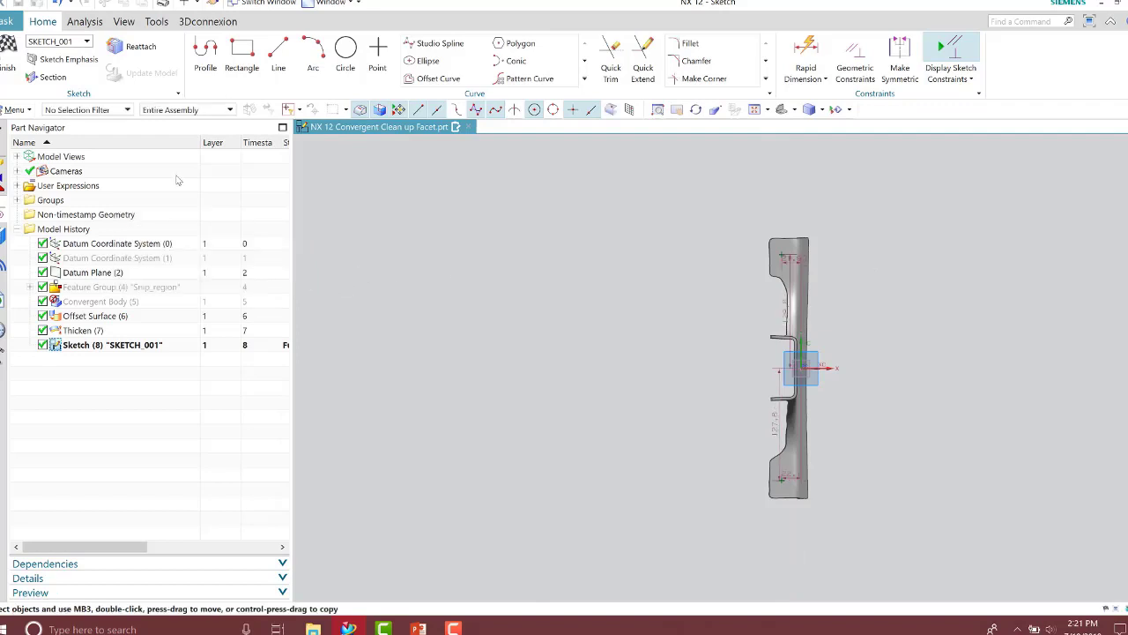
key("Home")
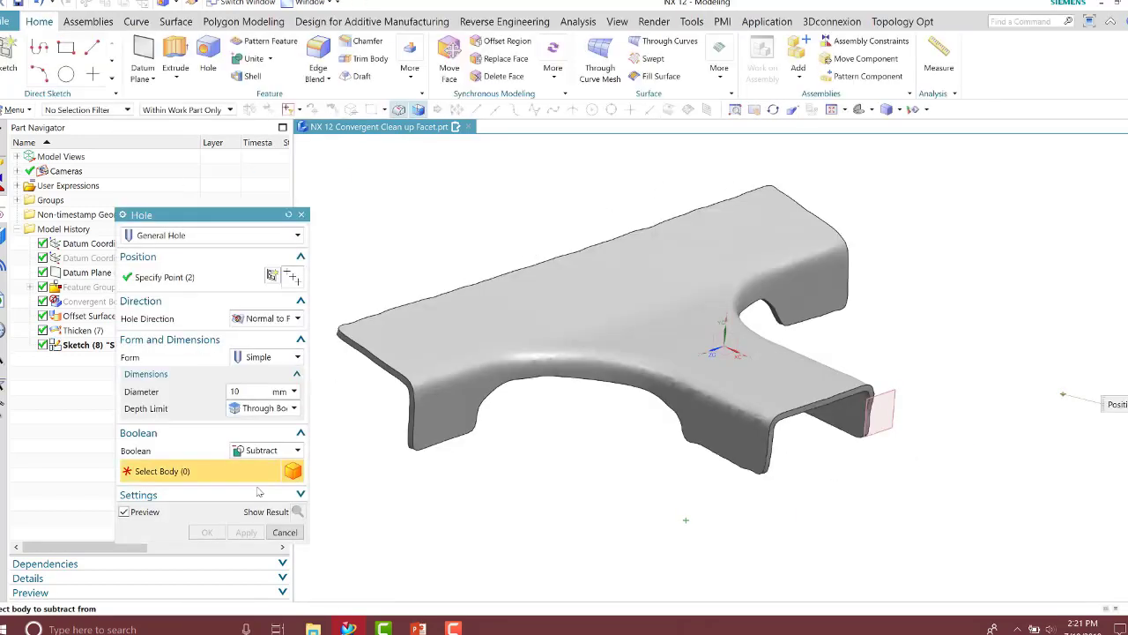
Subtract simple 10 mm through-body holes at both points from the thickened body, using Along Vector with a direction passing through the flanges
left_click(462, 391)
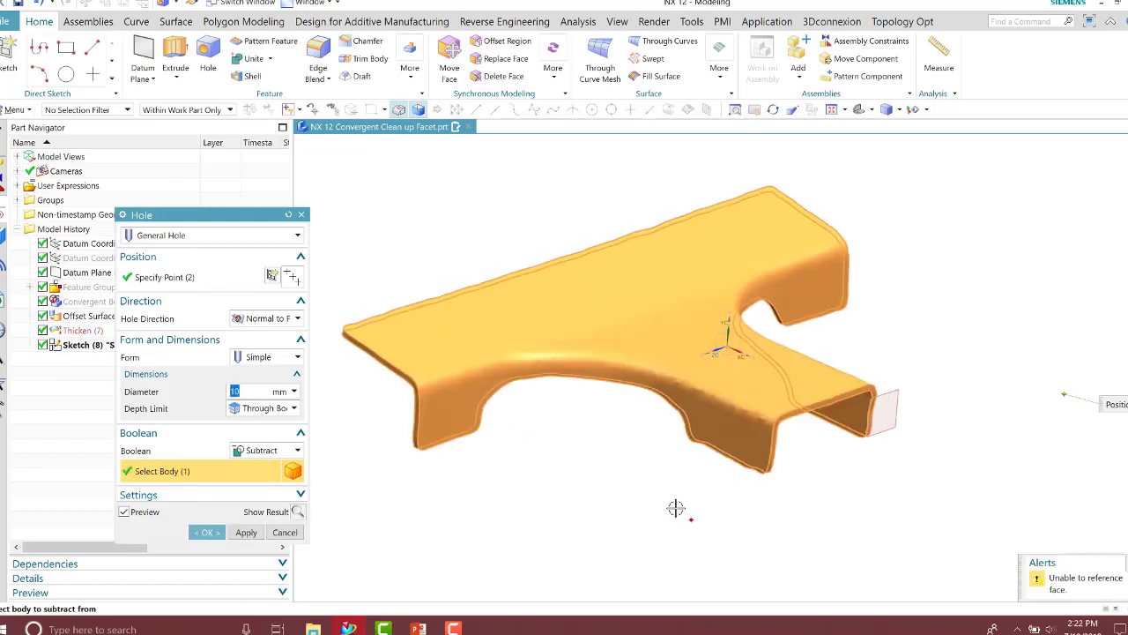
left_click(264, 318)
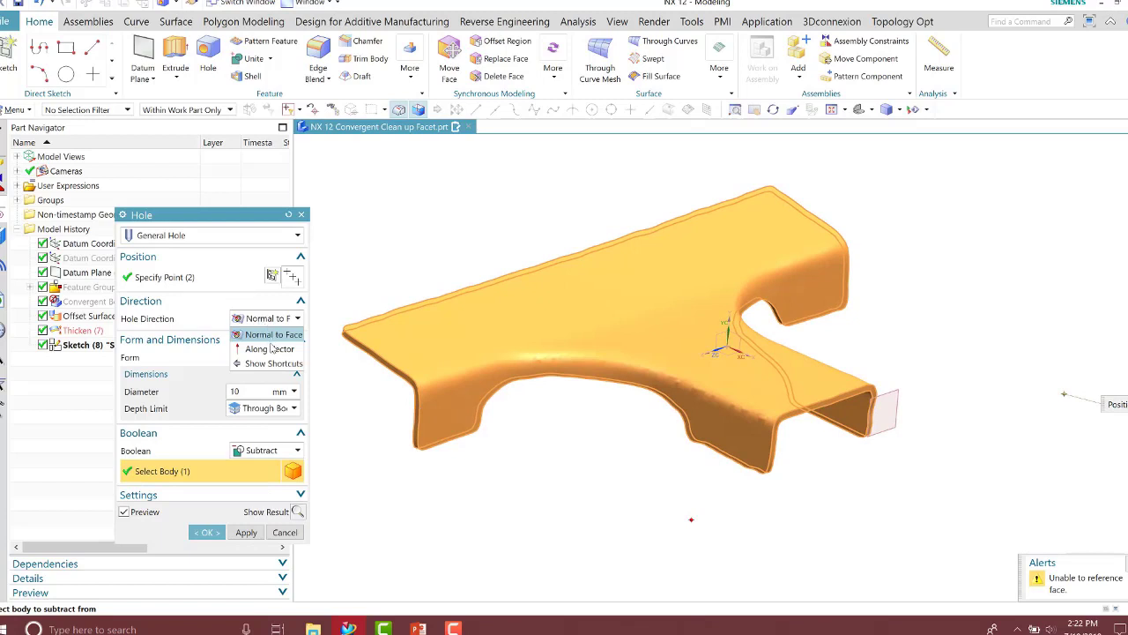
left_click(265, 345)
middle_click_drag(543, 503, 743, 365)
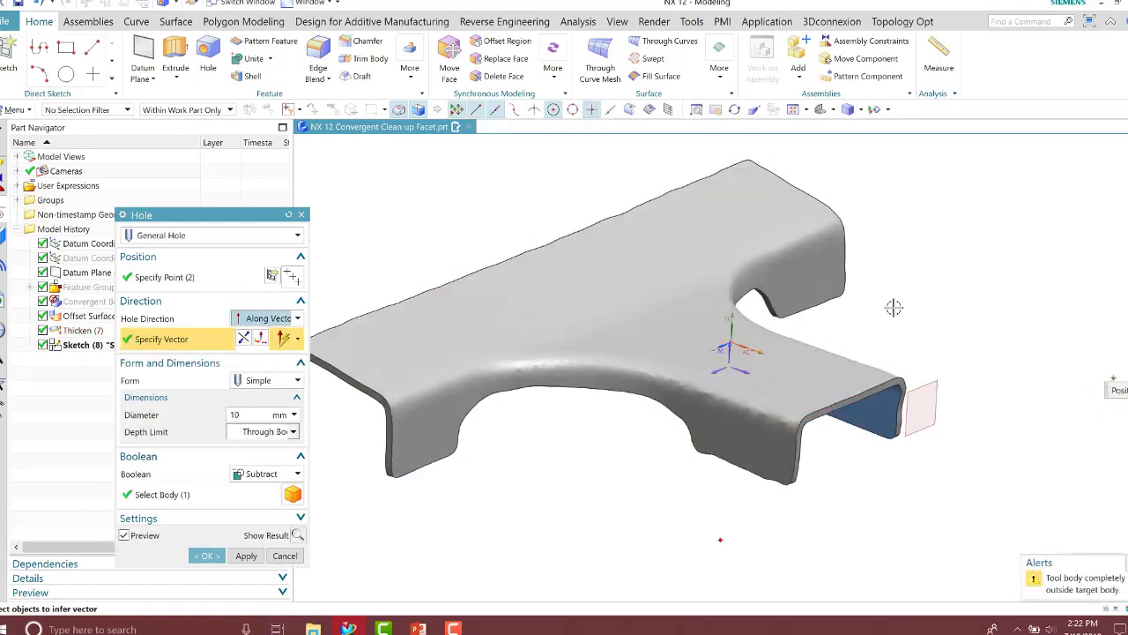
middle_click_drag(894, 308, 335, 335)
middle_click_drag(317, 405, 745, 513)
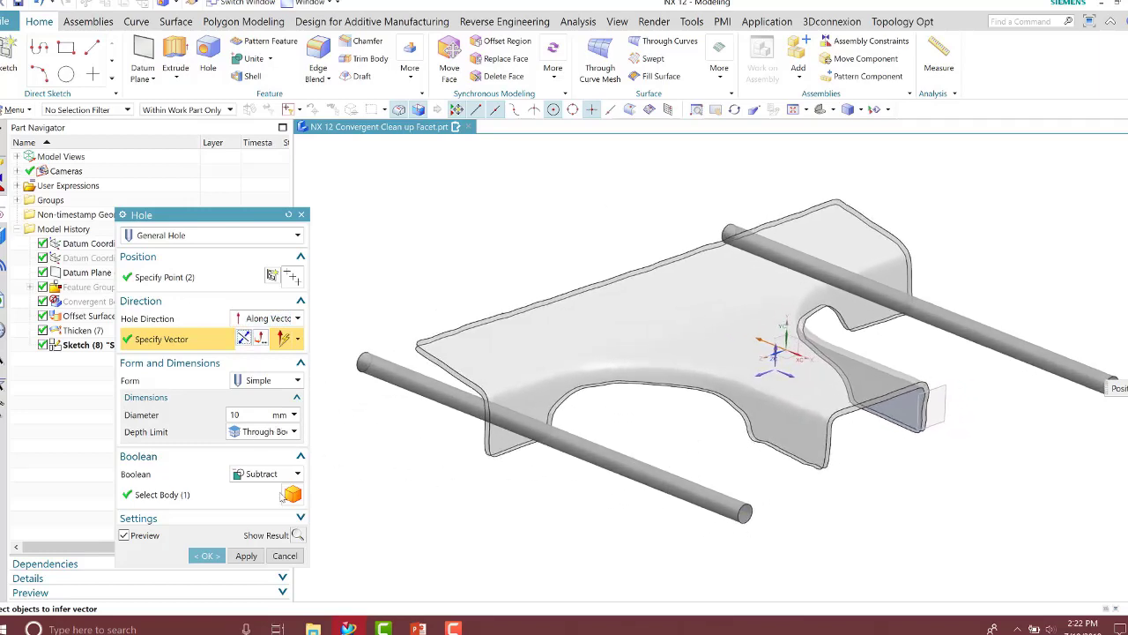
middle_click(744, 513)
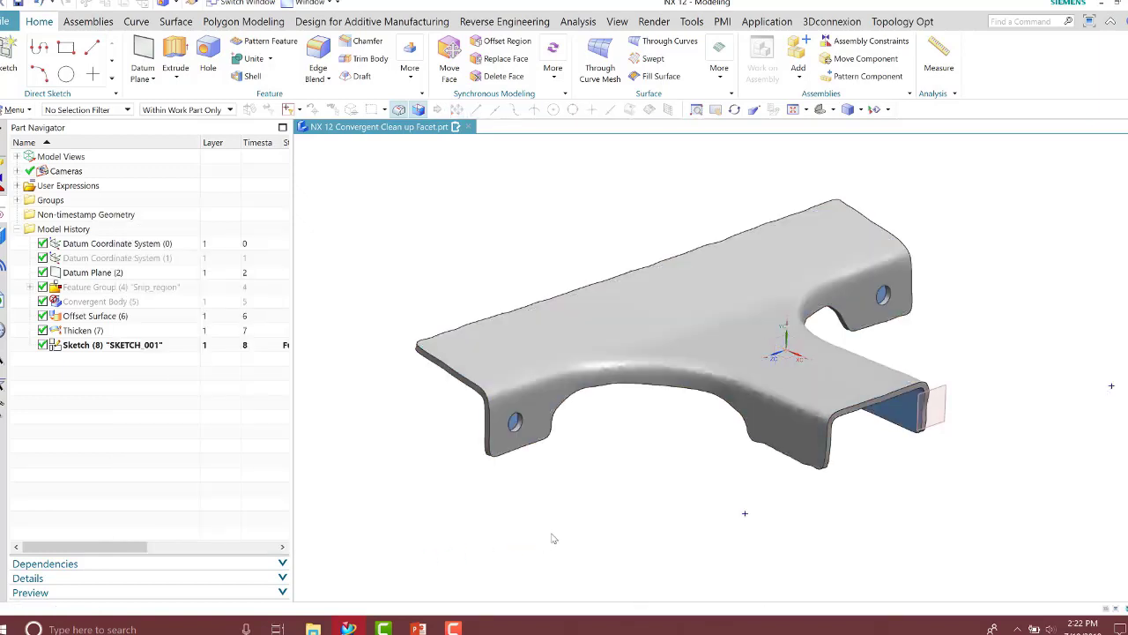
Hide the offset surface that covers the new holes inside the thickened body
middle_click_drag(532, 534, 481, 424)
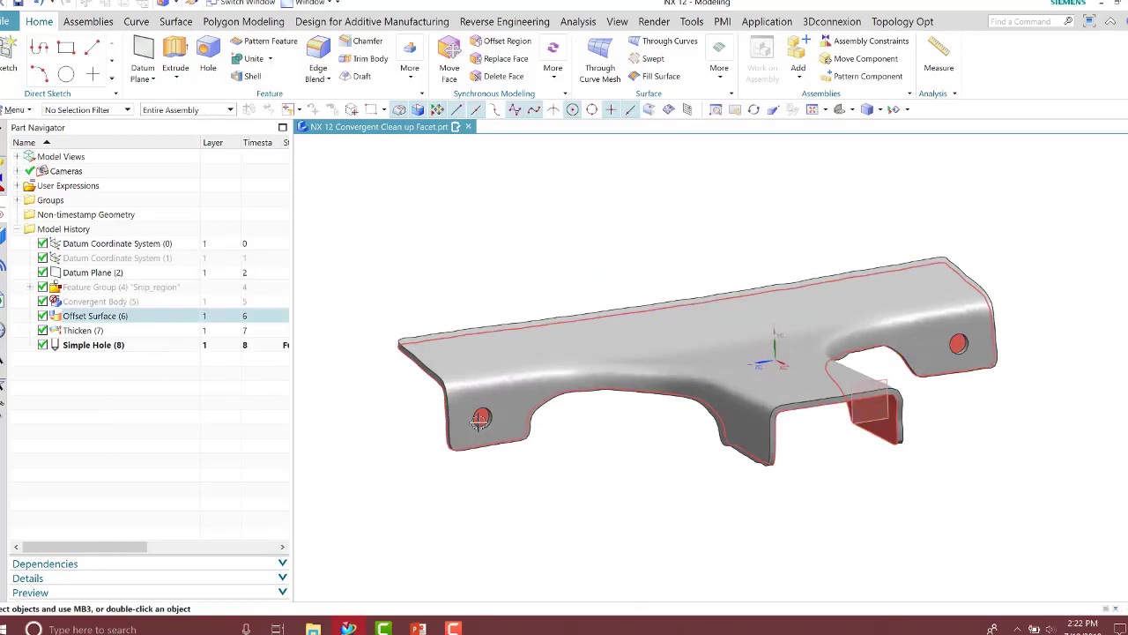
right_click(487, 436)
left_click(522, 174)
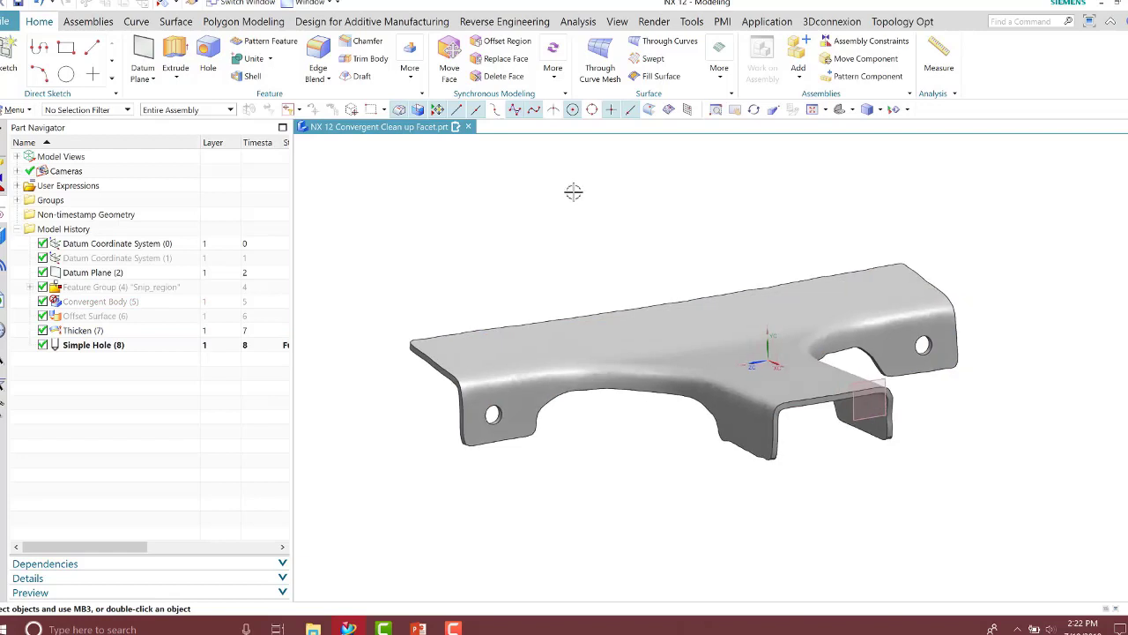